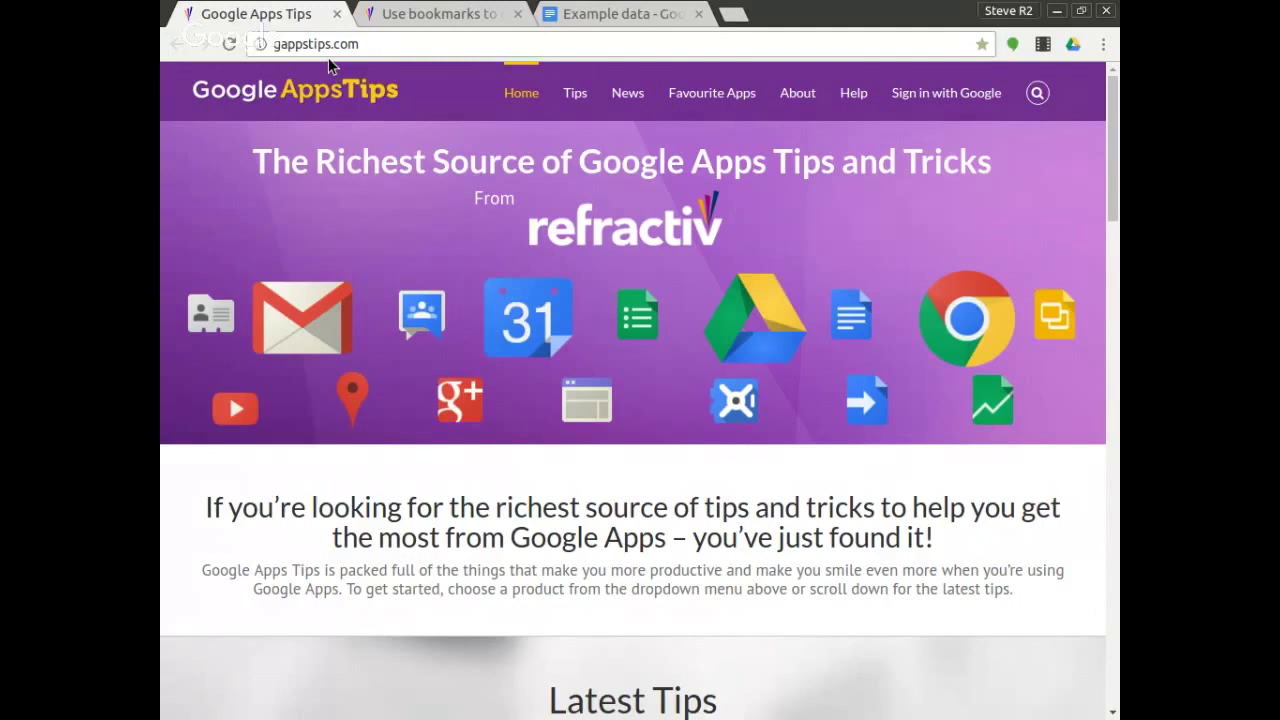
- Follow the 'Use bookmarks' article's New Google Spreadsheet link to create a blank Untitled spreadsheet
left_click(478, 16)
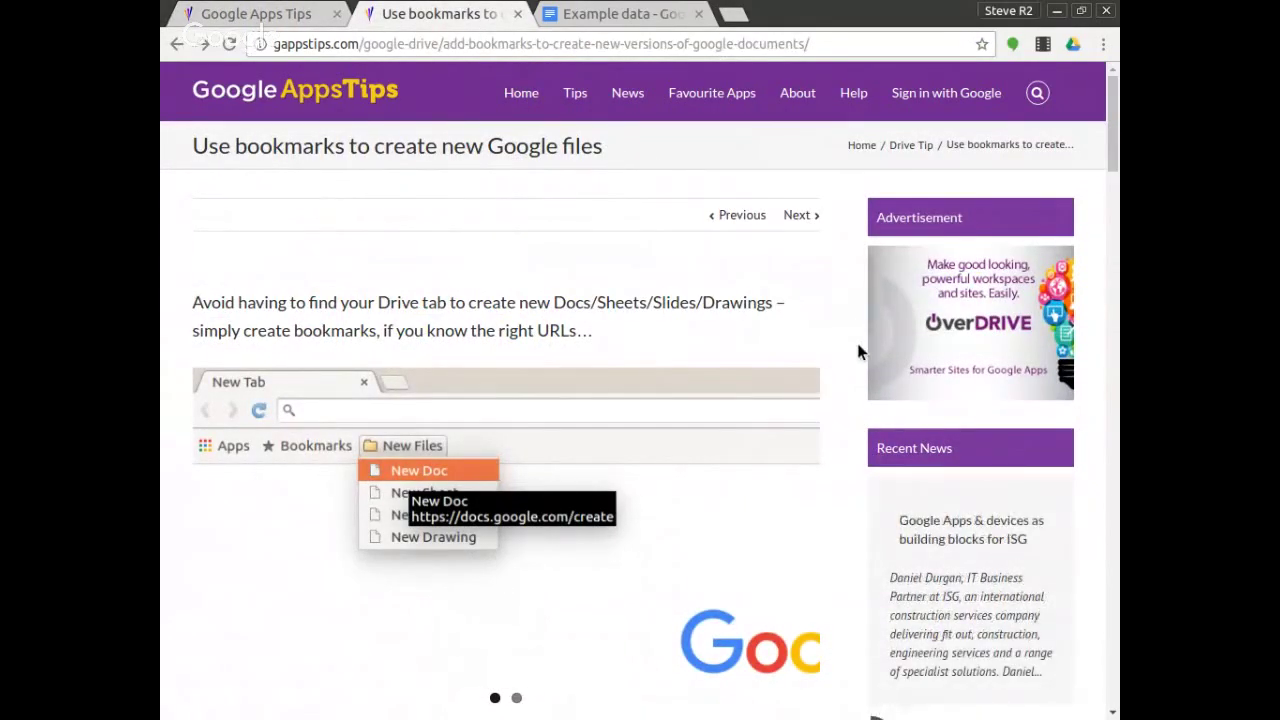
scroll(852, 350, "down", 2)
scroll(852, 344, "down", 5)
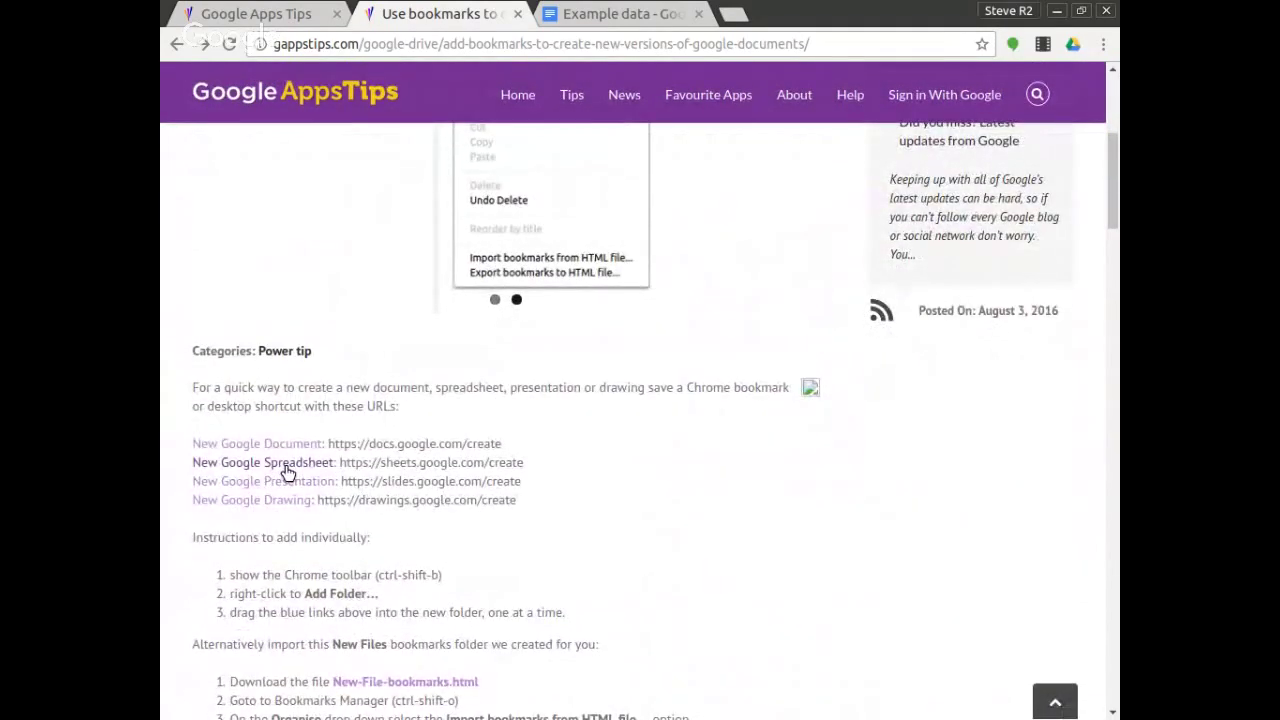
left_click(285, 467)
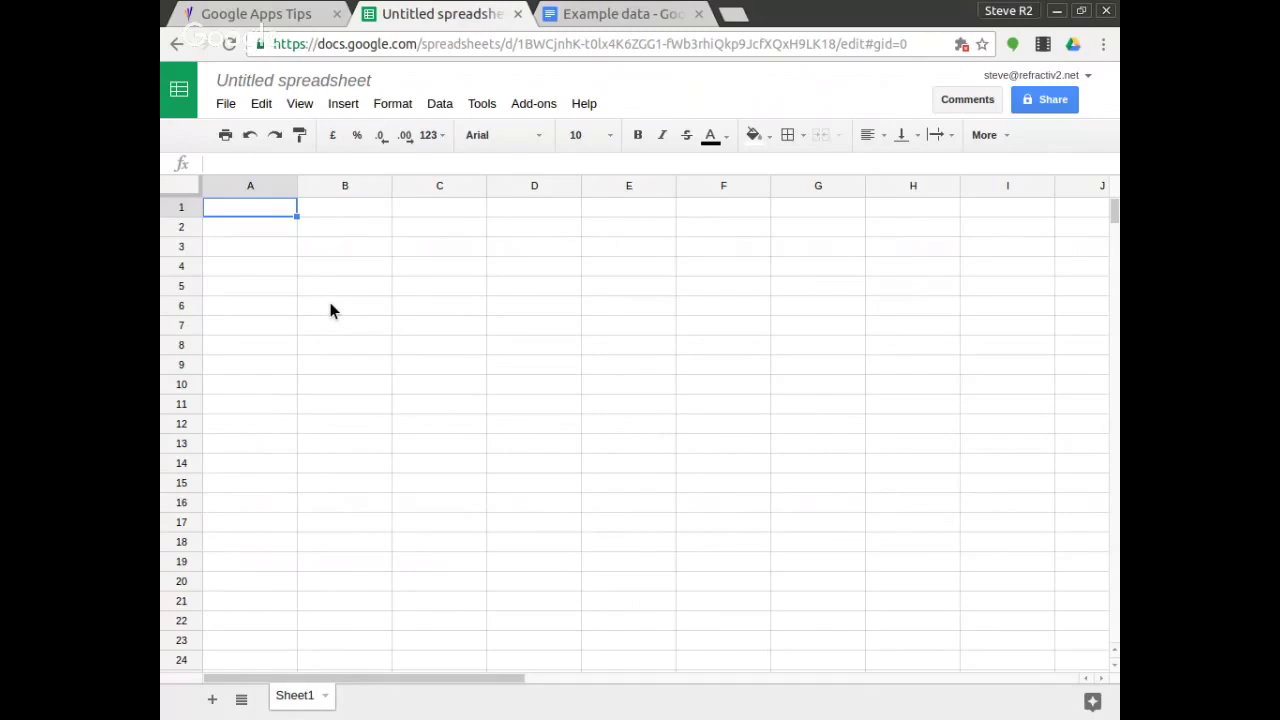
- Copy the Example data heading and paste it as the spreadsheet title 'Split text to columns'
left_click(648, 20)
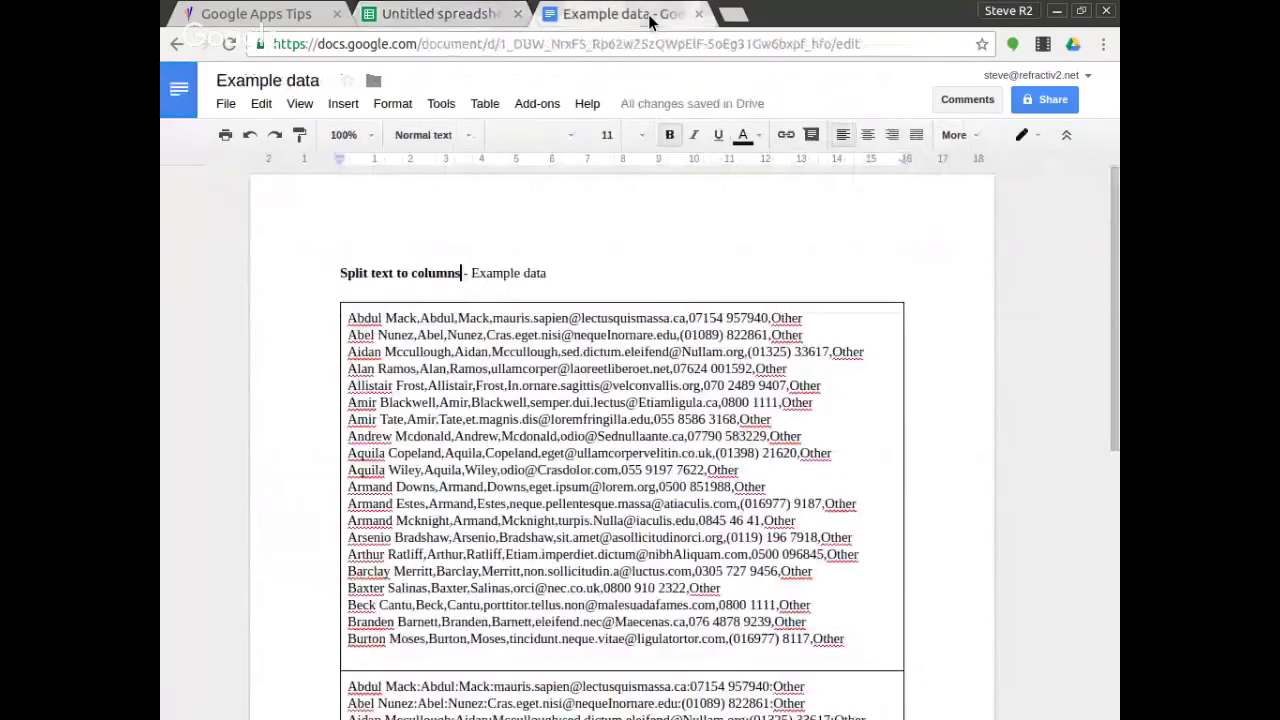
double_click(356, 273)
left_click_drag(372, 283, 459, 279)
key("ctrl+c")
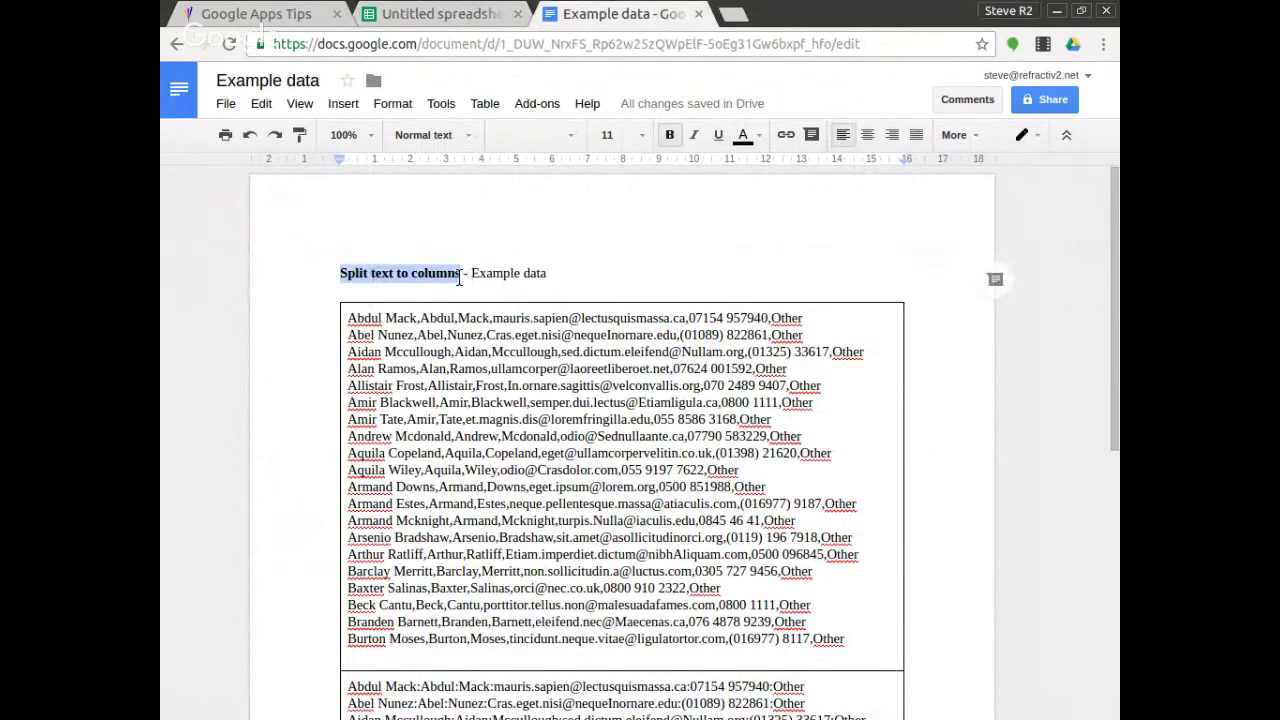
left_click(456, 20)
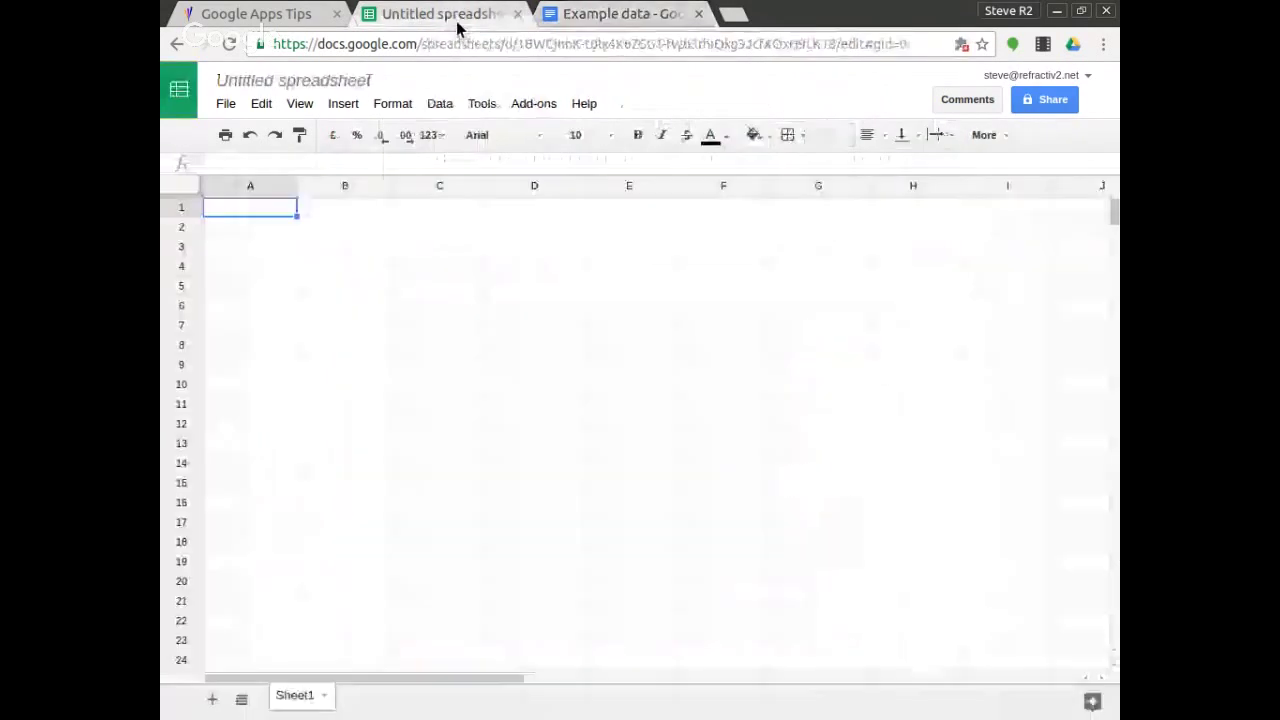
left_click(243, 80)
key("ctrl+v")
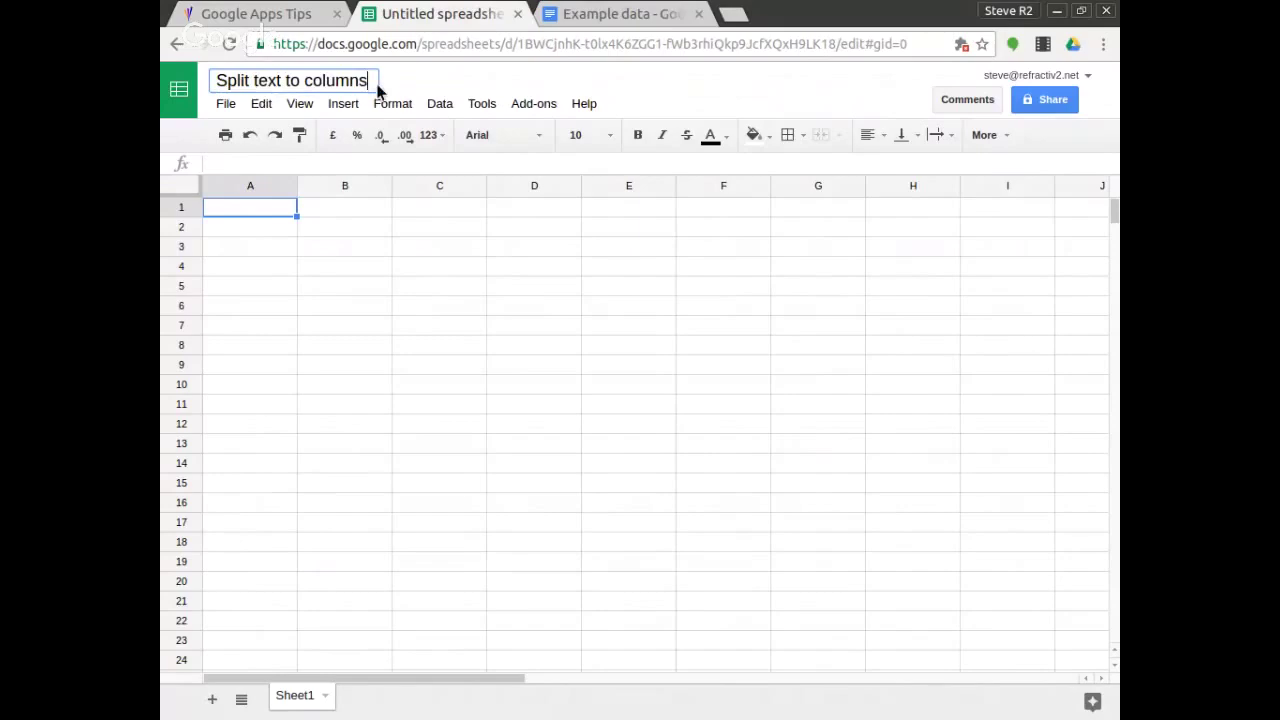
- Copy the comma-separated sample data block from the Example data doc, then return to the spreadsheet
left_click(610, 16)
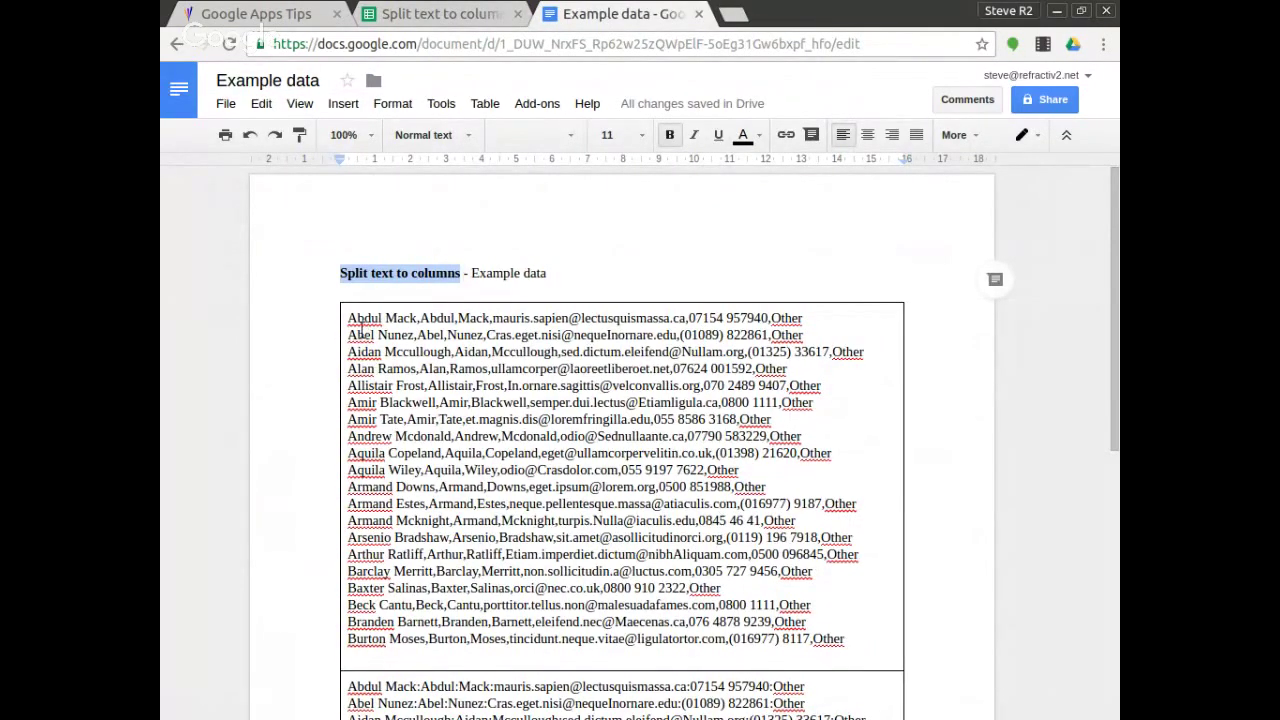
left_click_drag(352, 326, 858, 642)
key("ctrl+c")
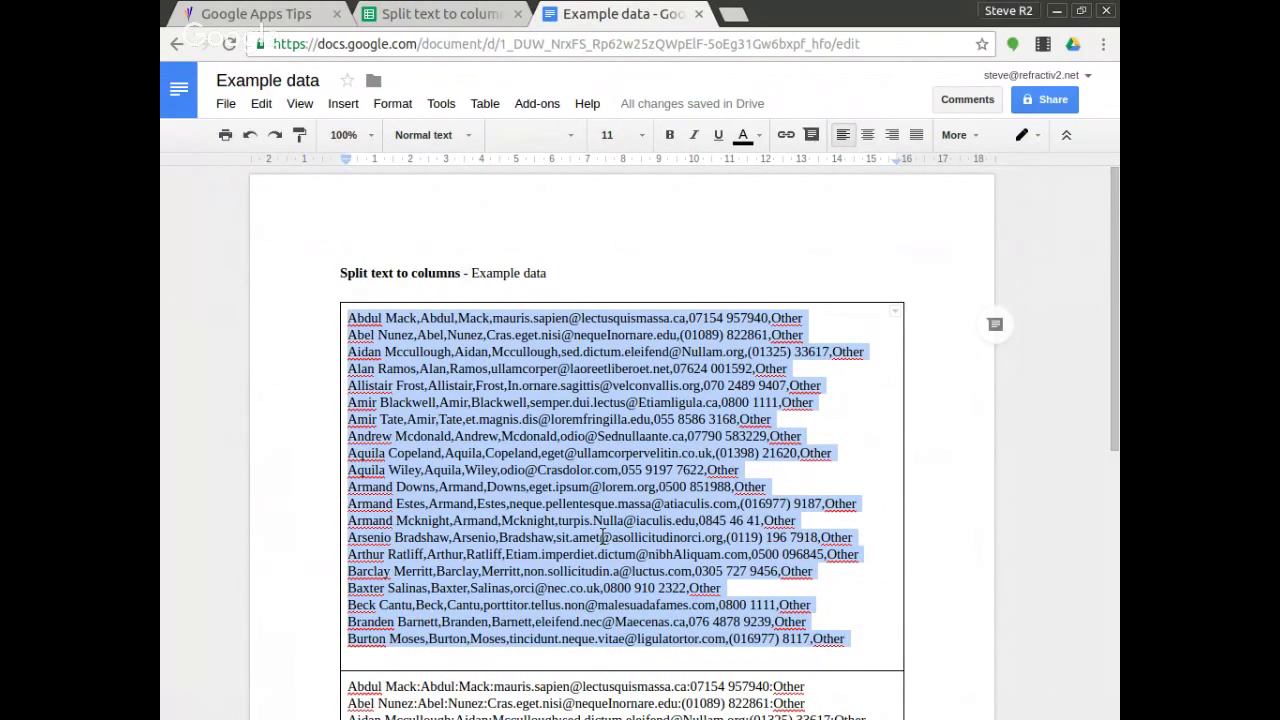
left_click(409, 15)
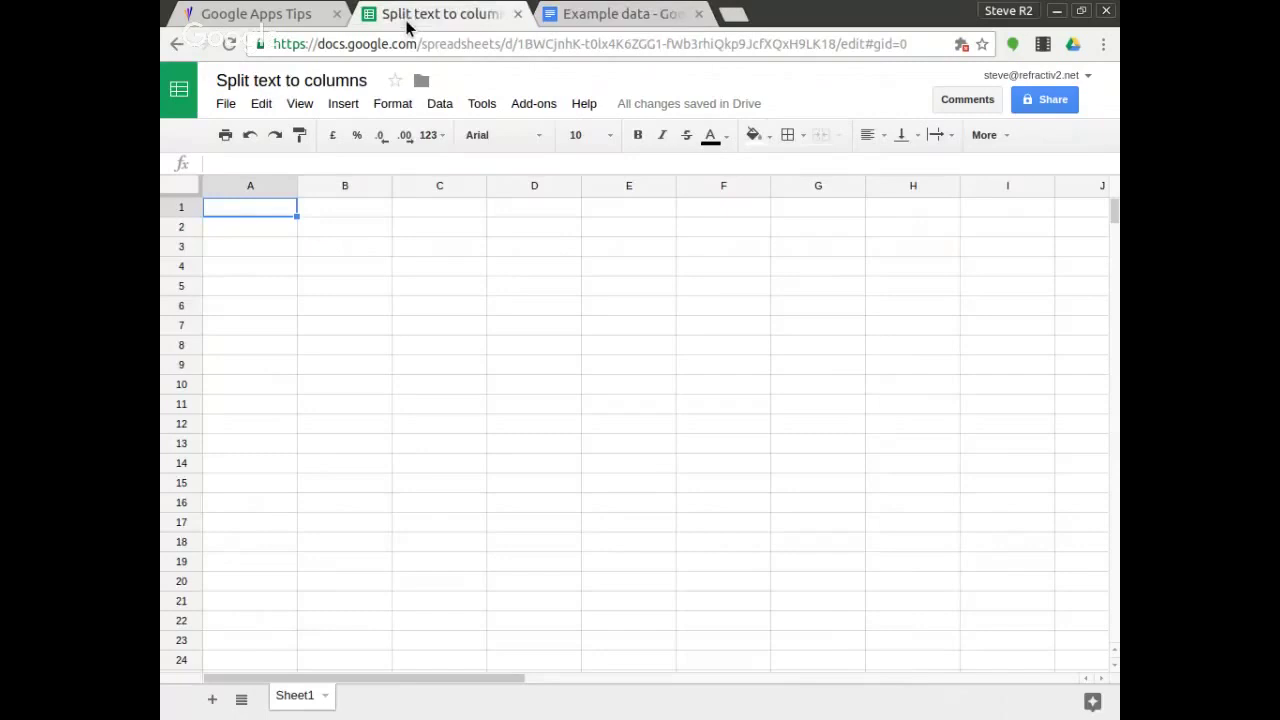
- Paste the contact rows at A1 and split them on commas into columns A–F via paste options
right_click(221, 213)
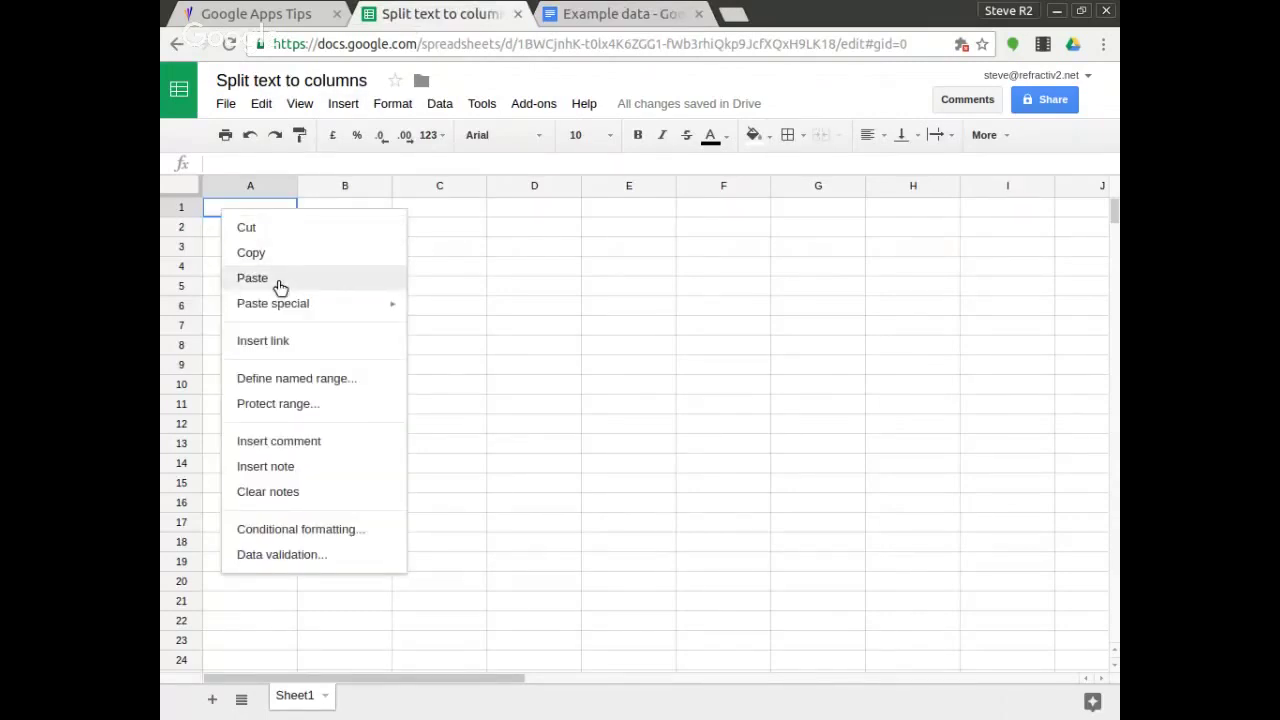
left_click(280, 287)
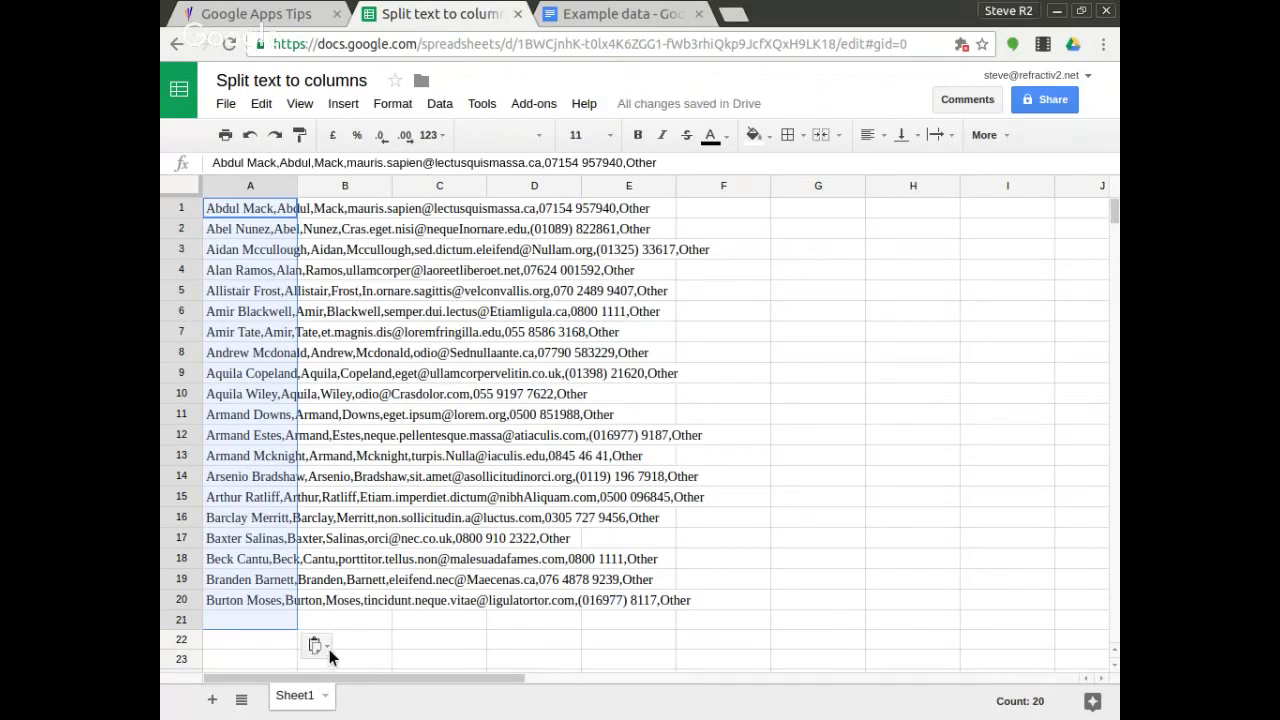
left_click(325, 647)
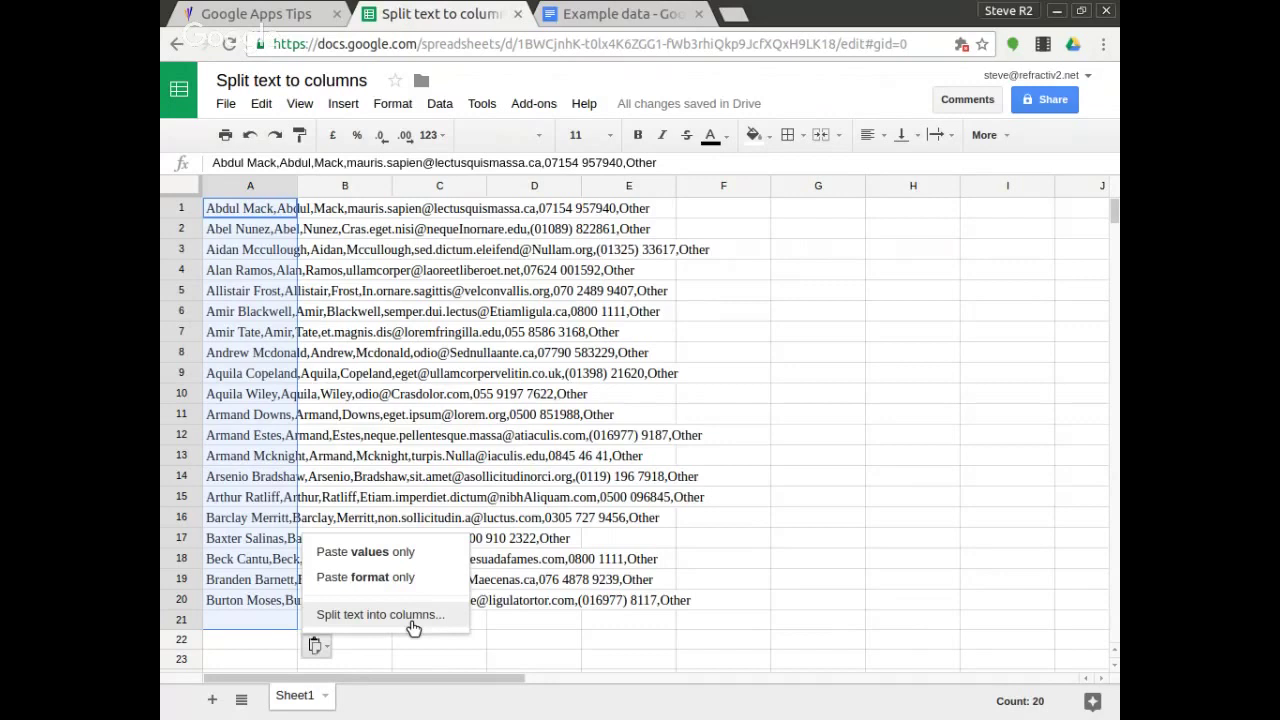
left_click(413, 626)
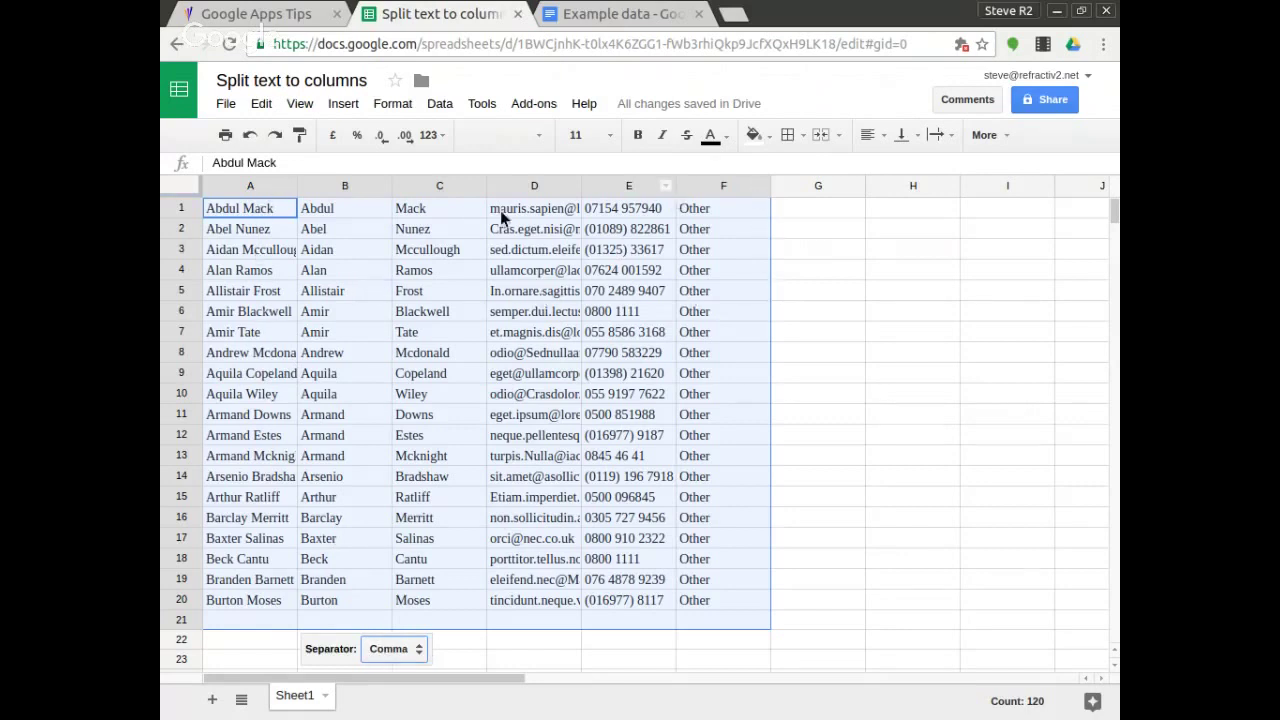
left_click(417, 651)
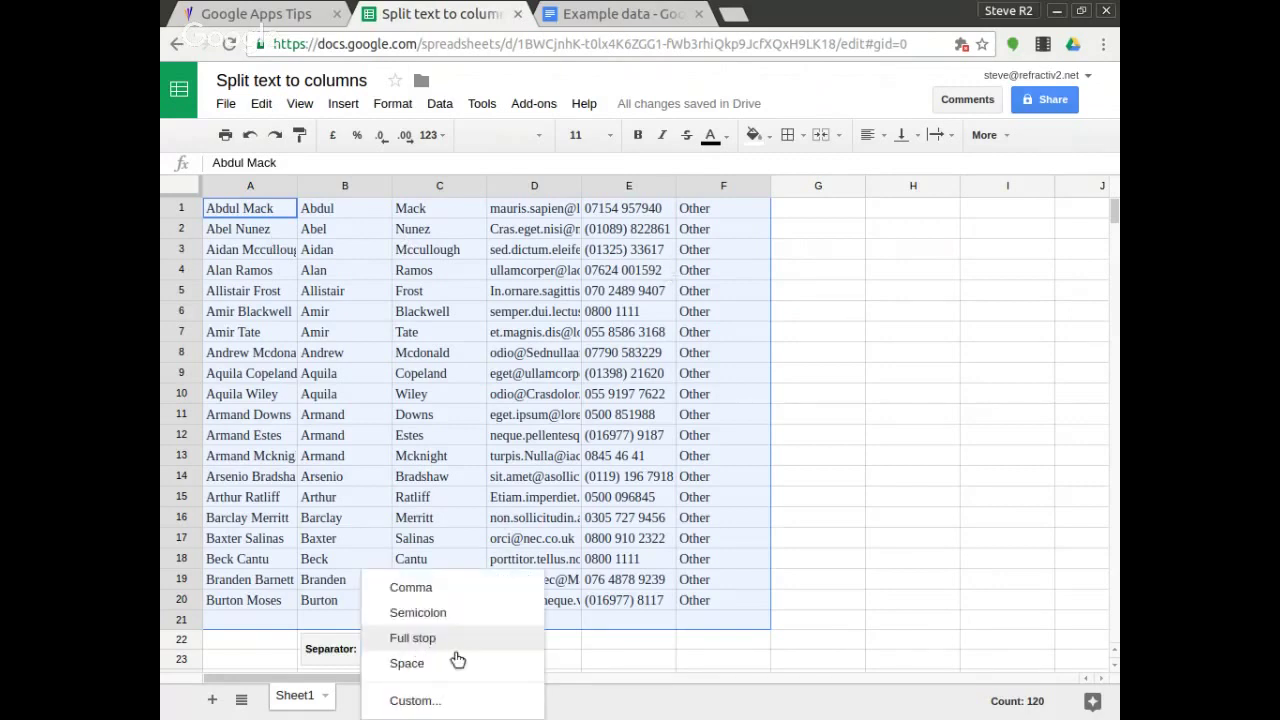
left_click(418, 665)
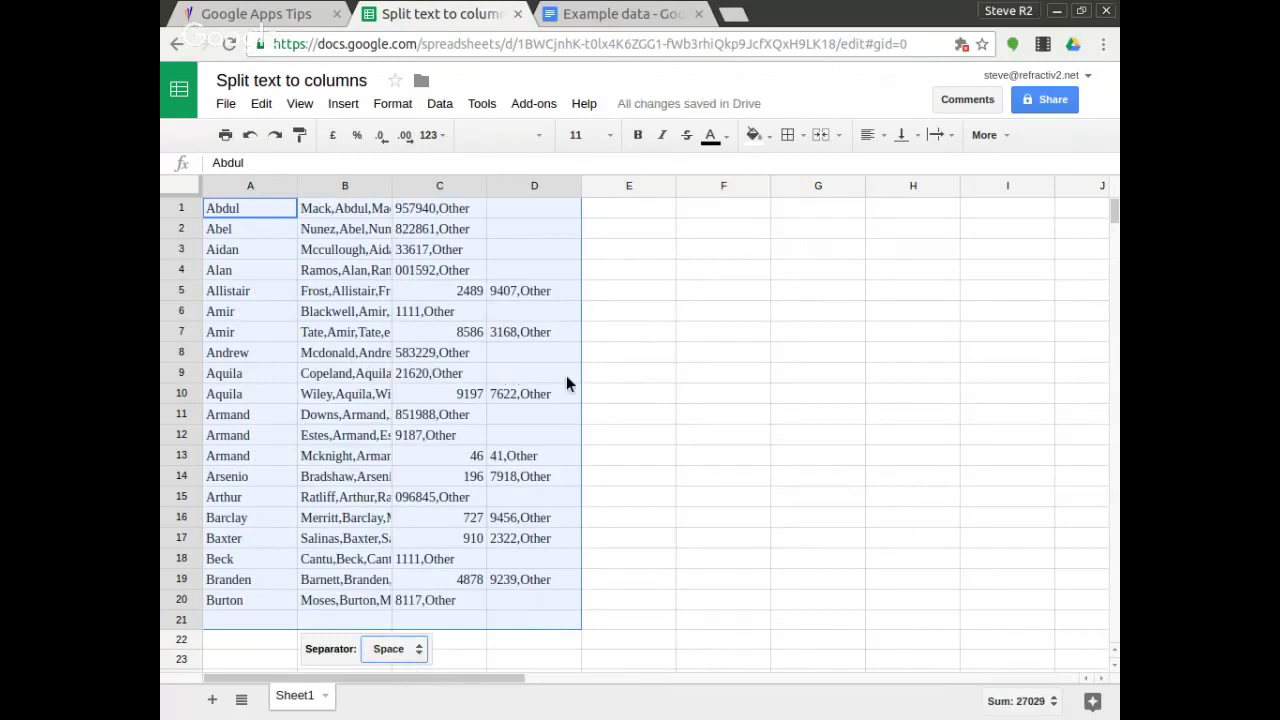
left_click(427, 655)
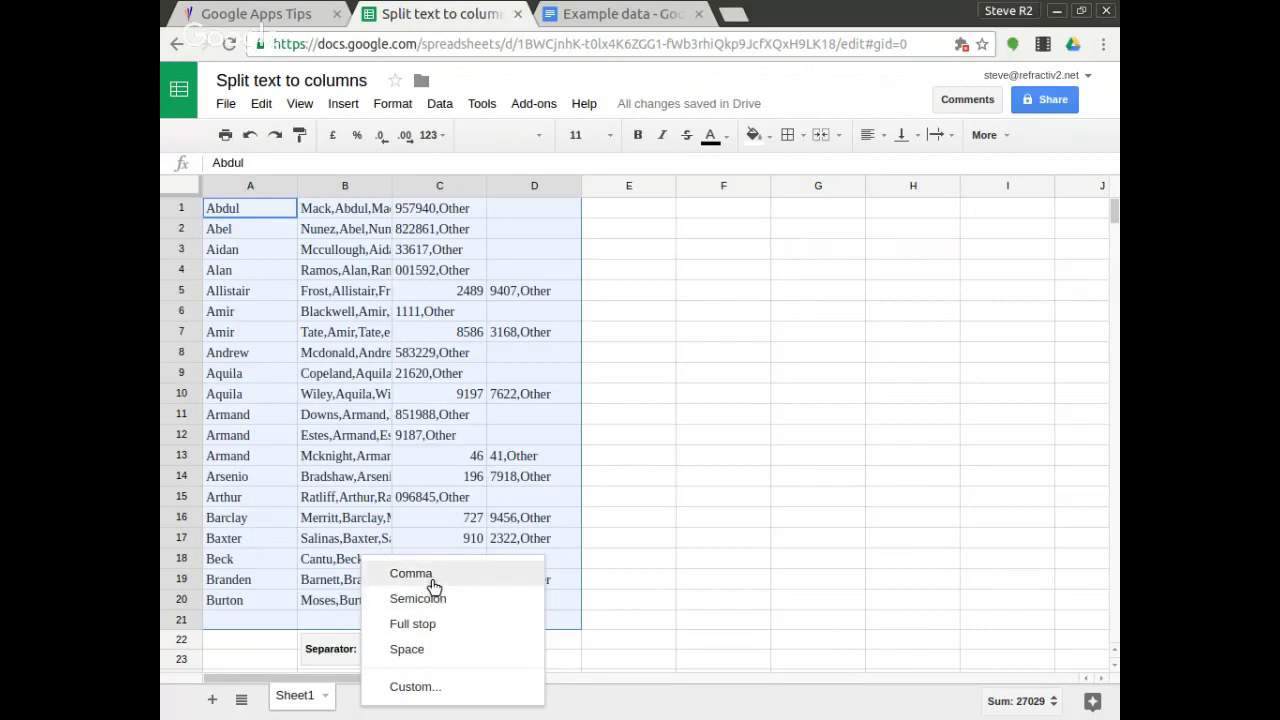
left_click(432, 579)
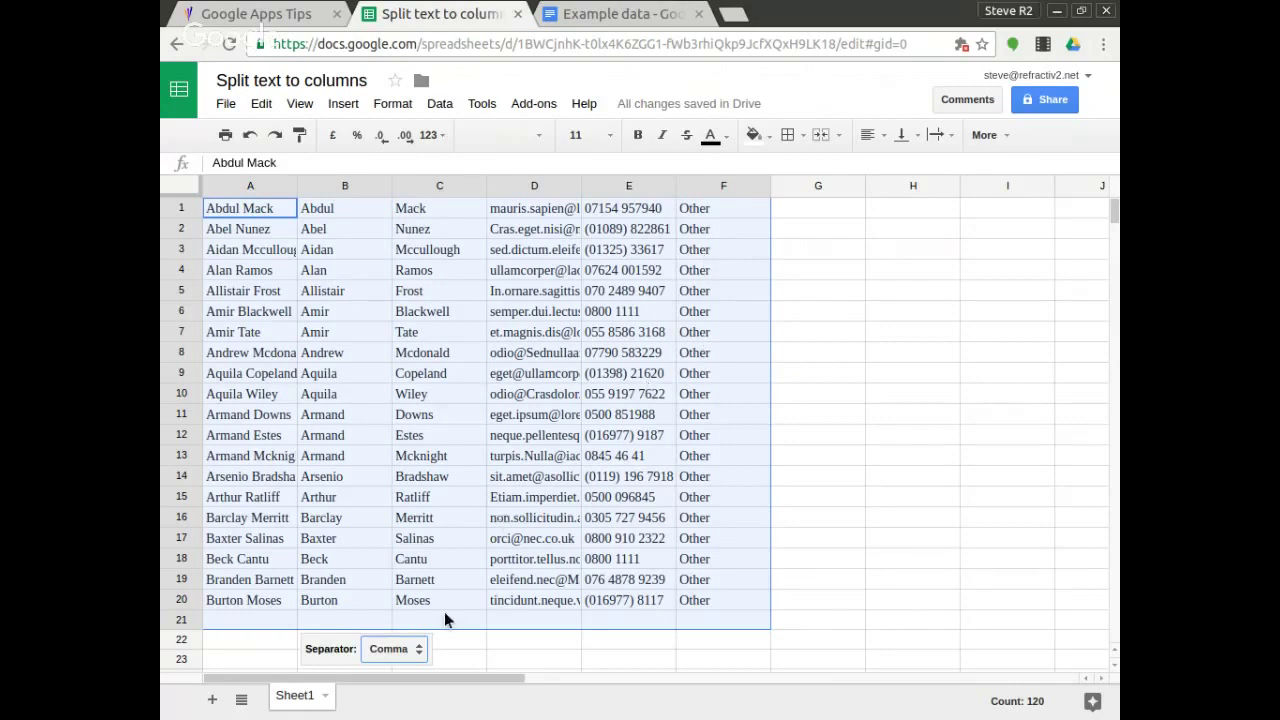
left_click(414, 645)
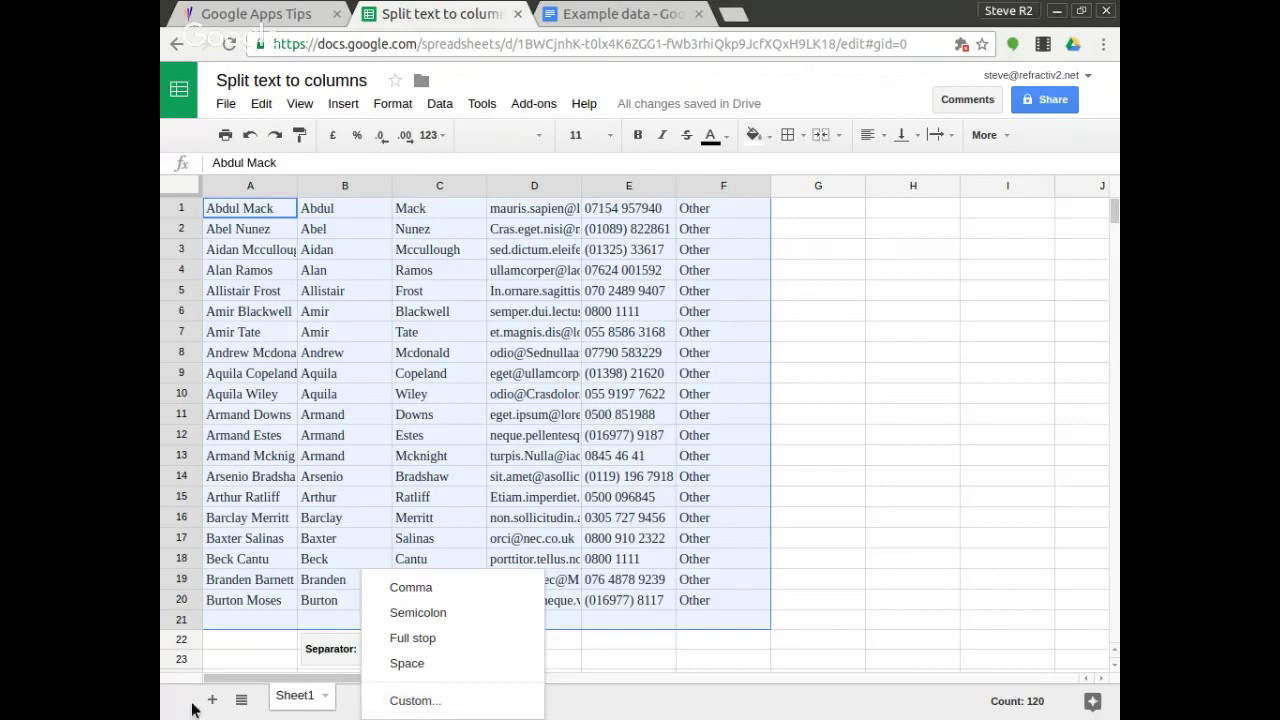
- Add a blank Sheet2, then copy the colon-separated contact rows from the Example data document
left_click(213, 702)
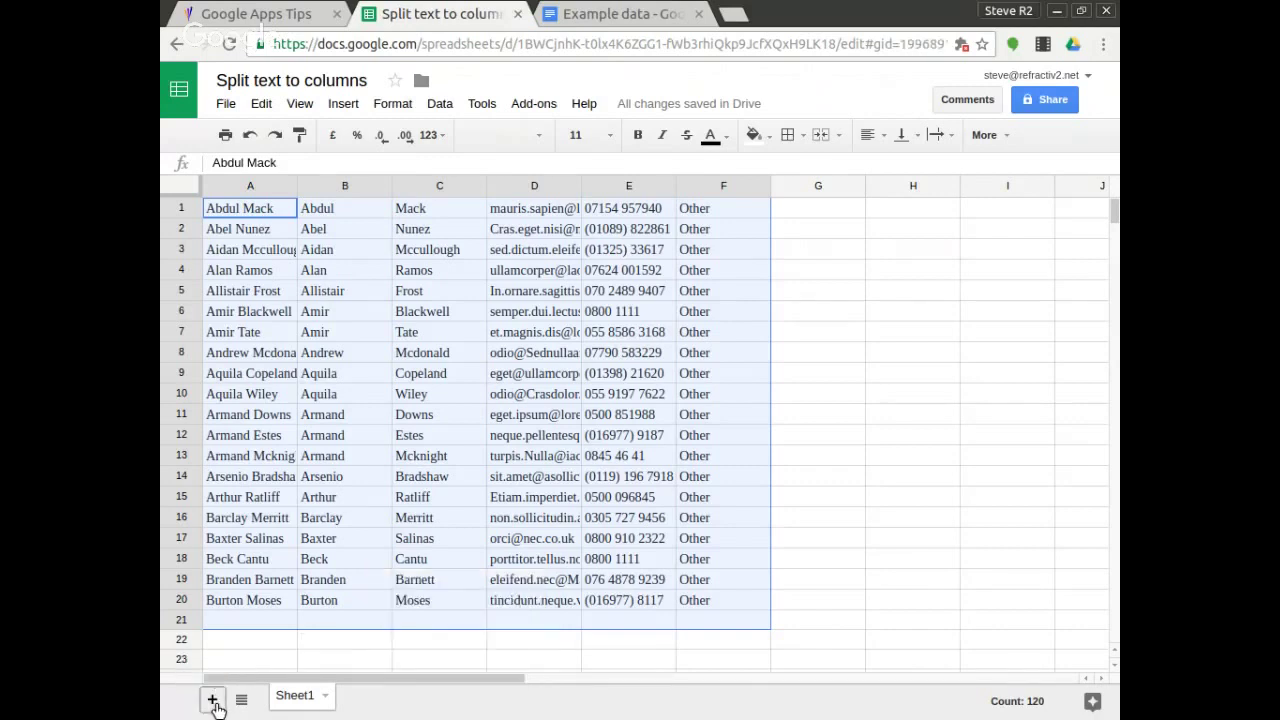
left_click(605, 18)
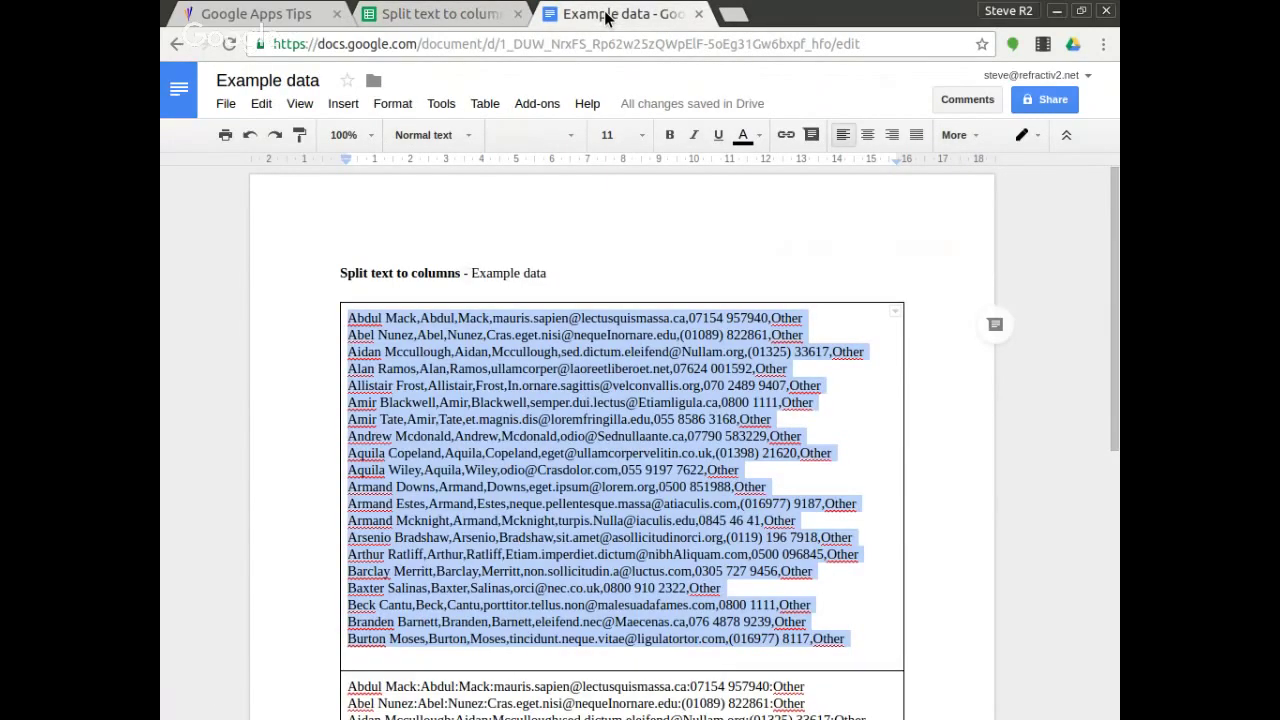
scroll(321, 366, "down", 5)
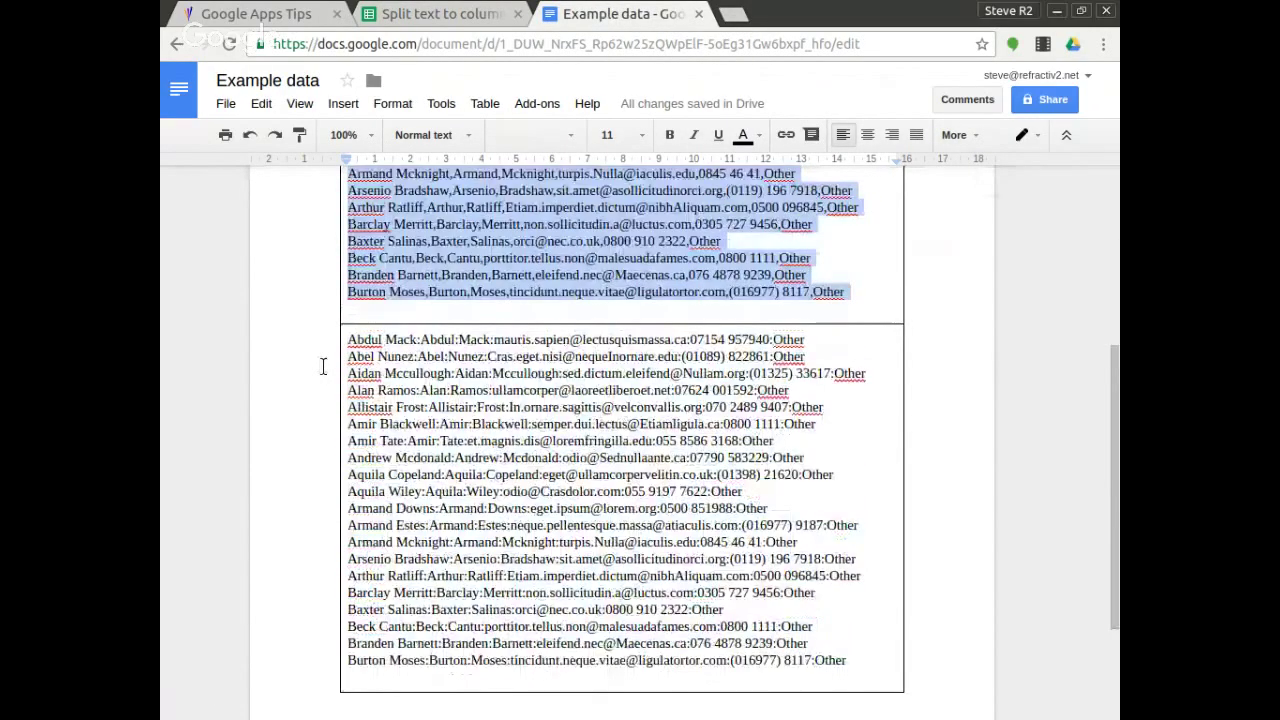
scroll(323, 366, "down", 1)
left_click(418, 290)
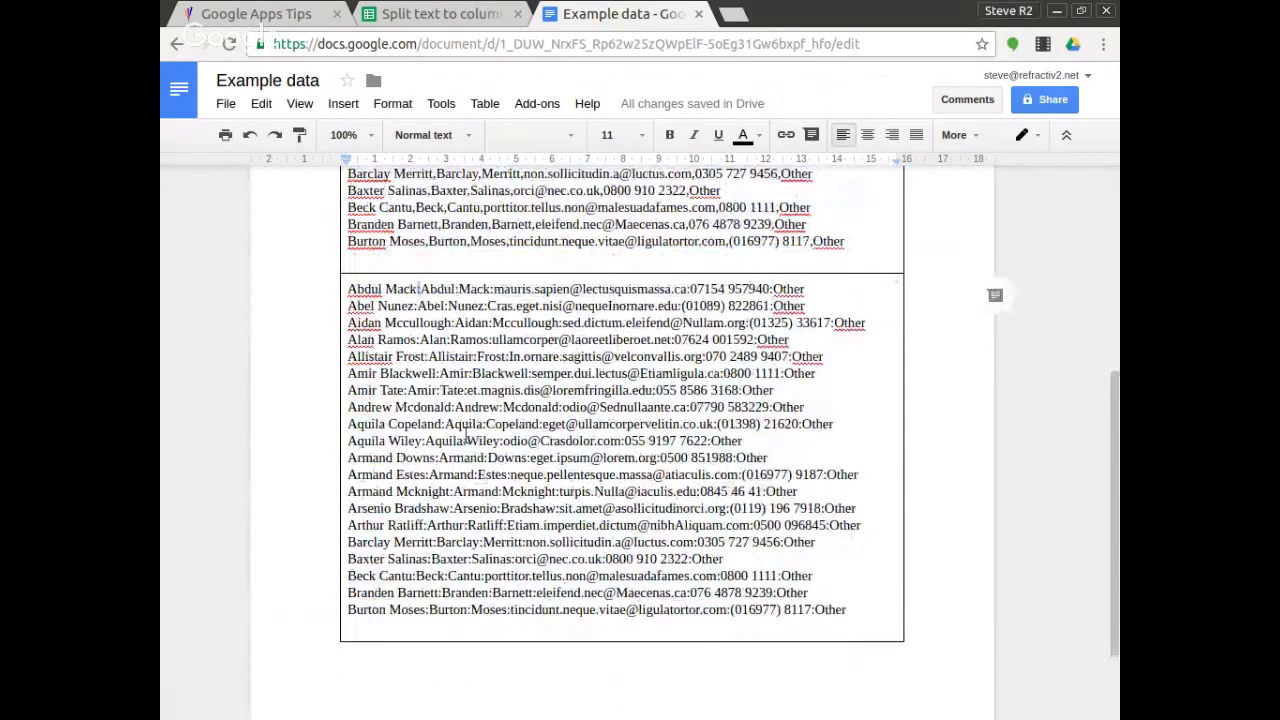
left_click_drag(348, 289, 863, 609)
right_click(831, 612)
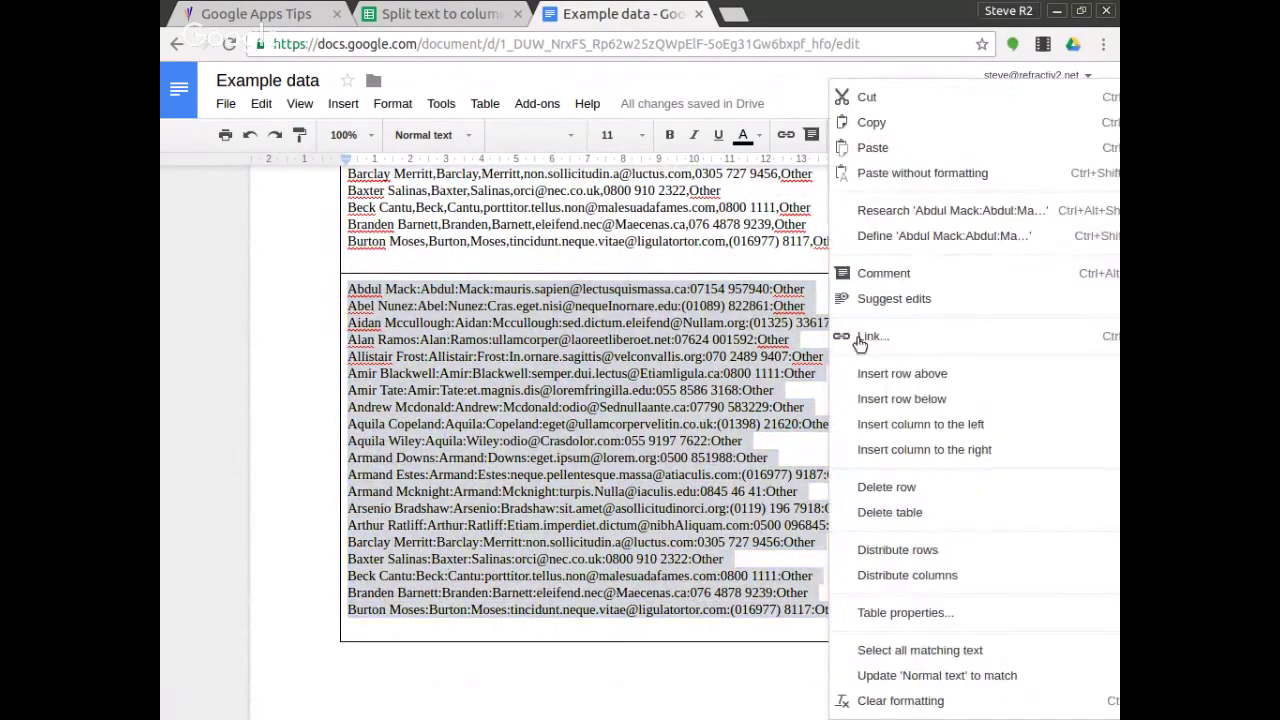
left_click(884, 124)
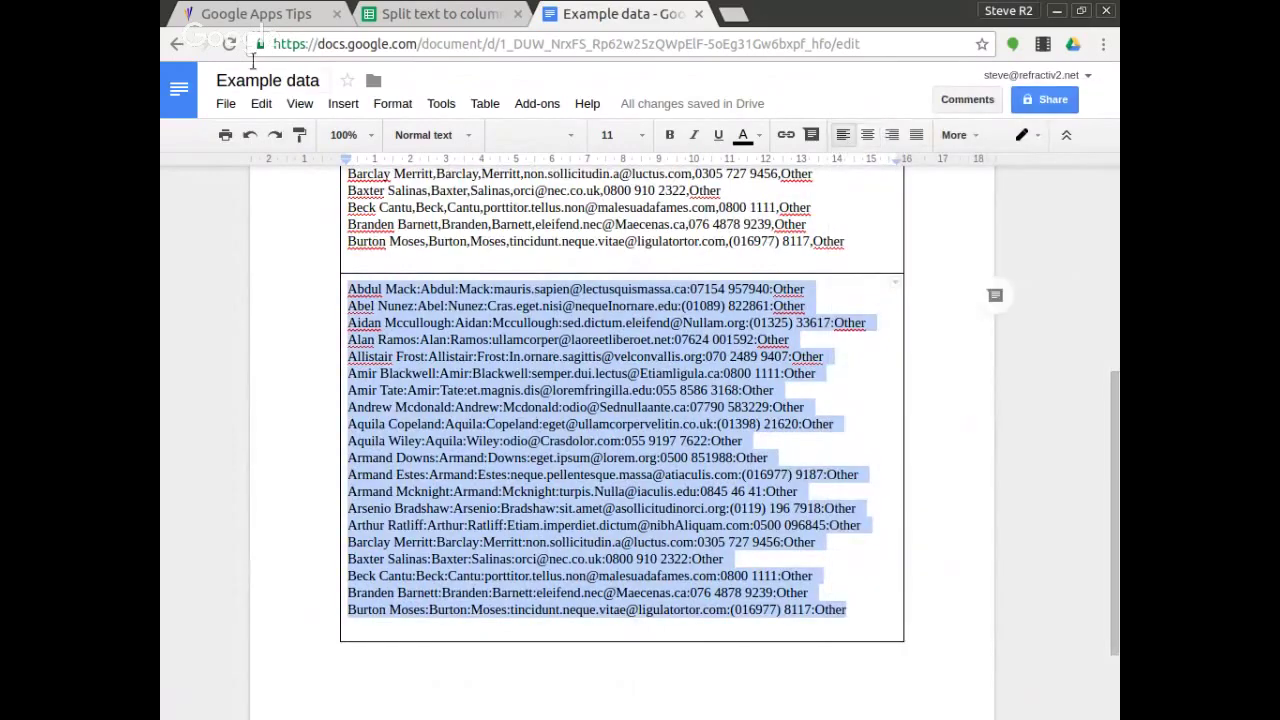
left_click(414, 14)
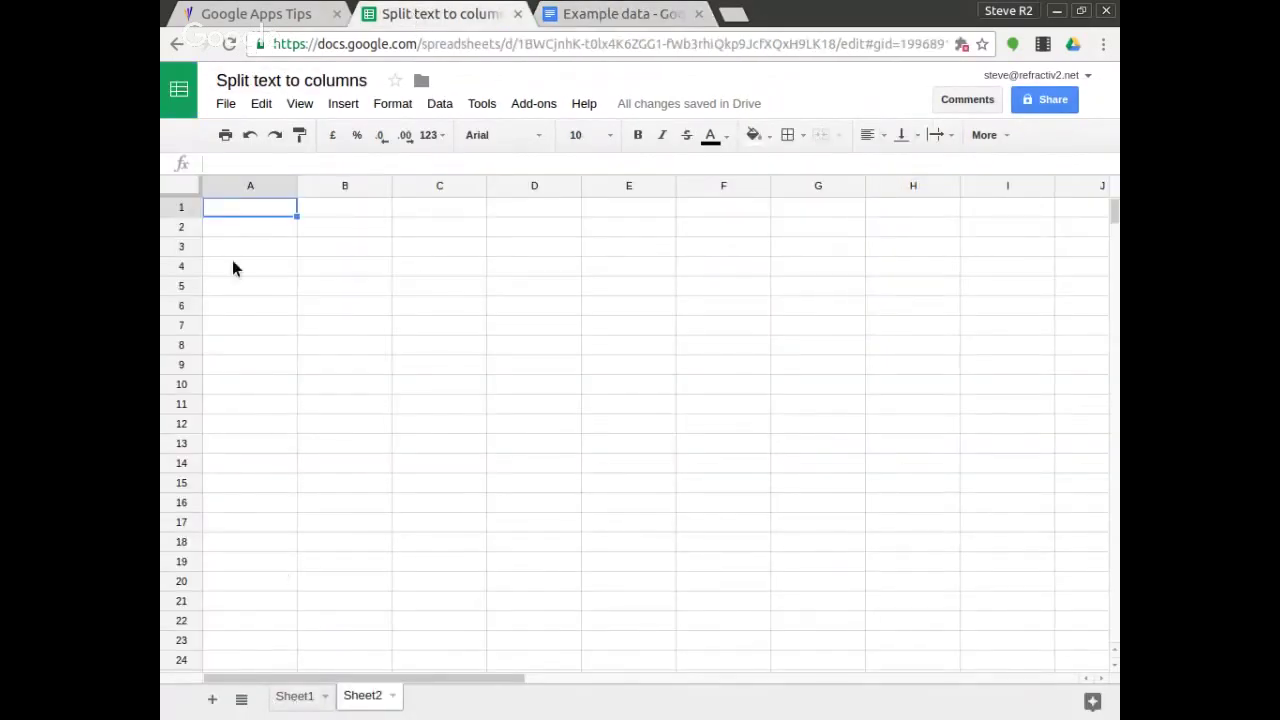
- Paste the colon-separated rows at Sheet2 A1 and split them into A–F with a custom ':' separator
right_click(240, 213)
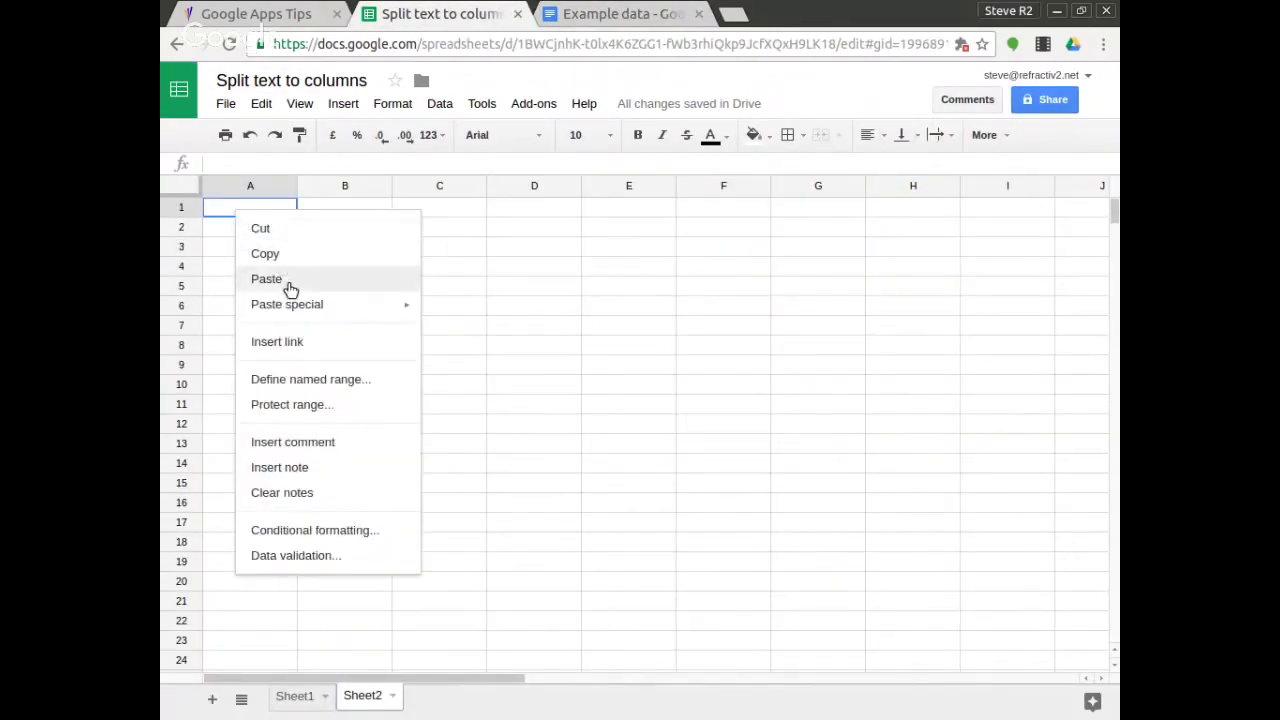
left_click(287, 287)
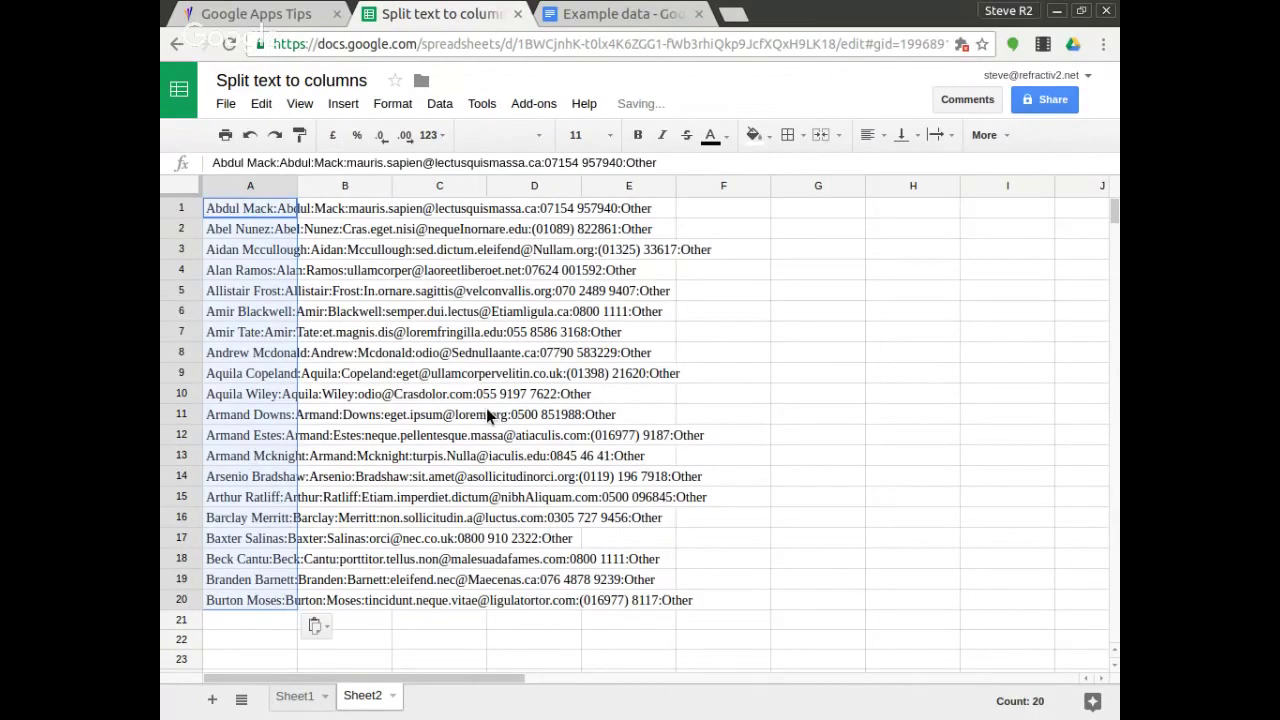
left_click(329, 630)
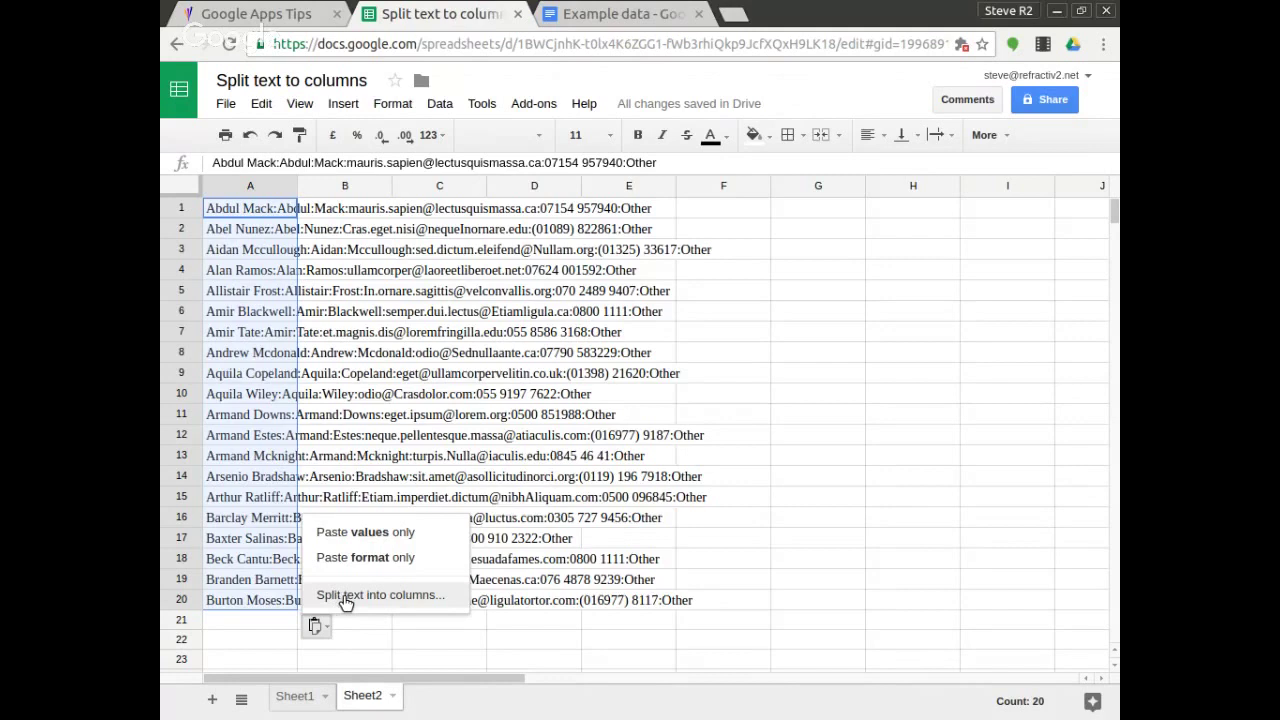
left_click(345, 596)
left_click(408, 632)
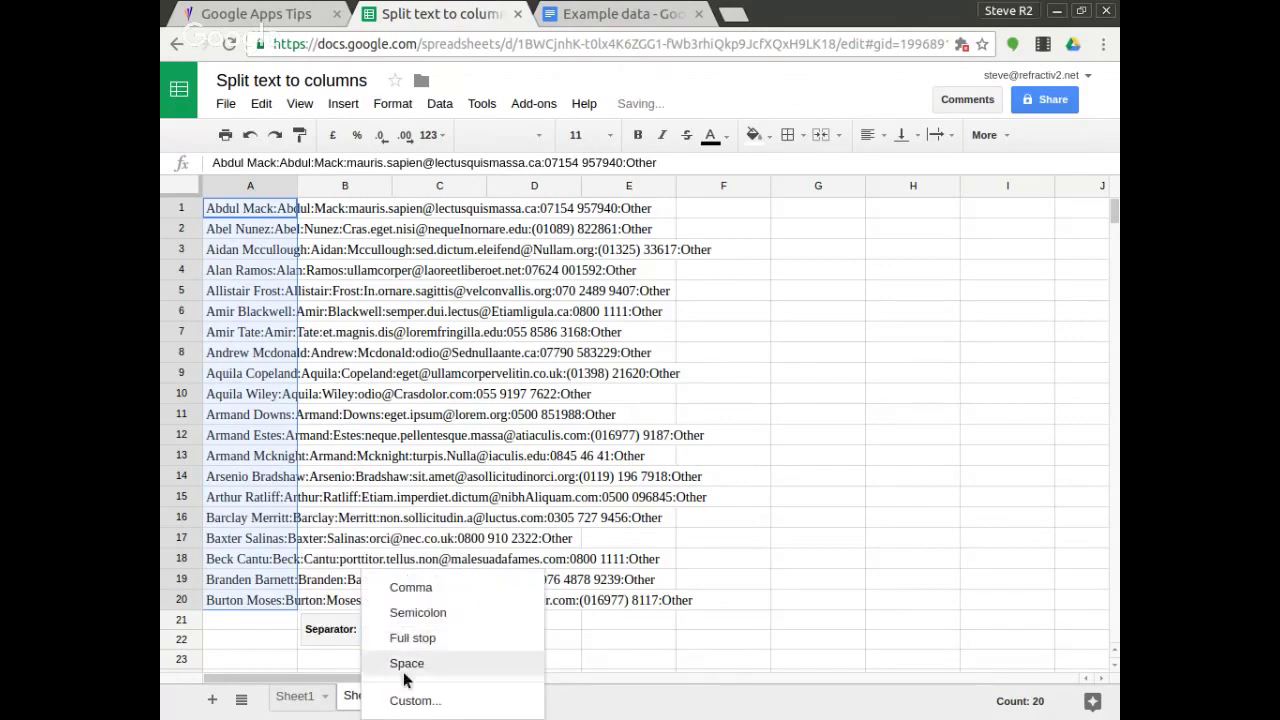
left_click(414, 700)
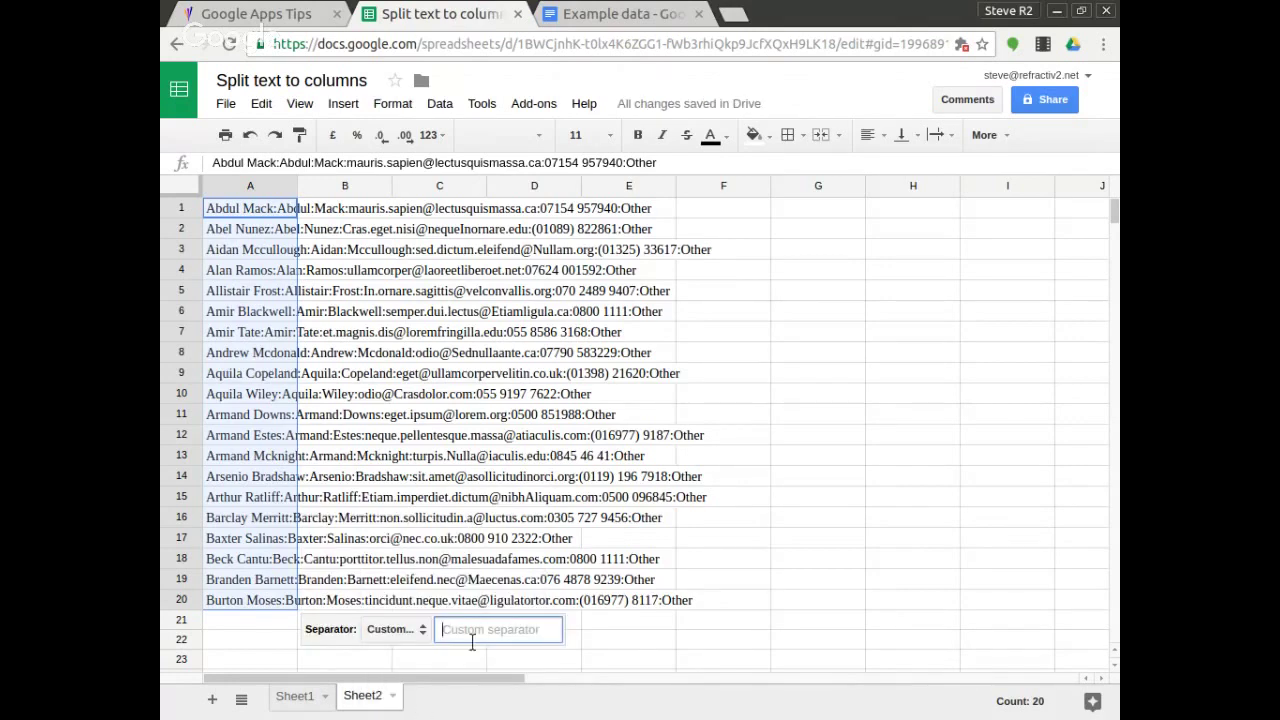
type(":")
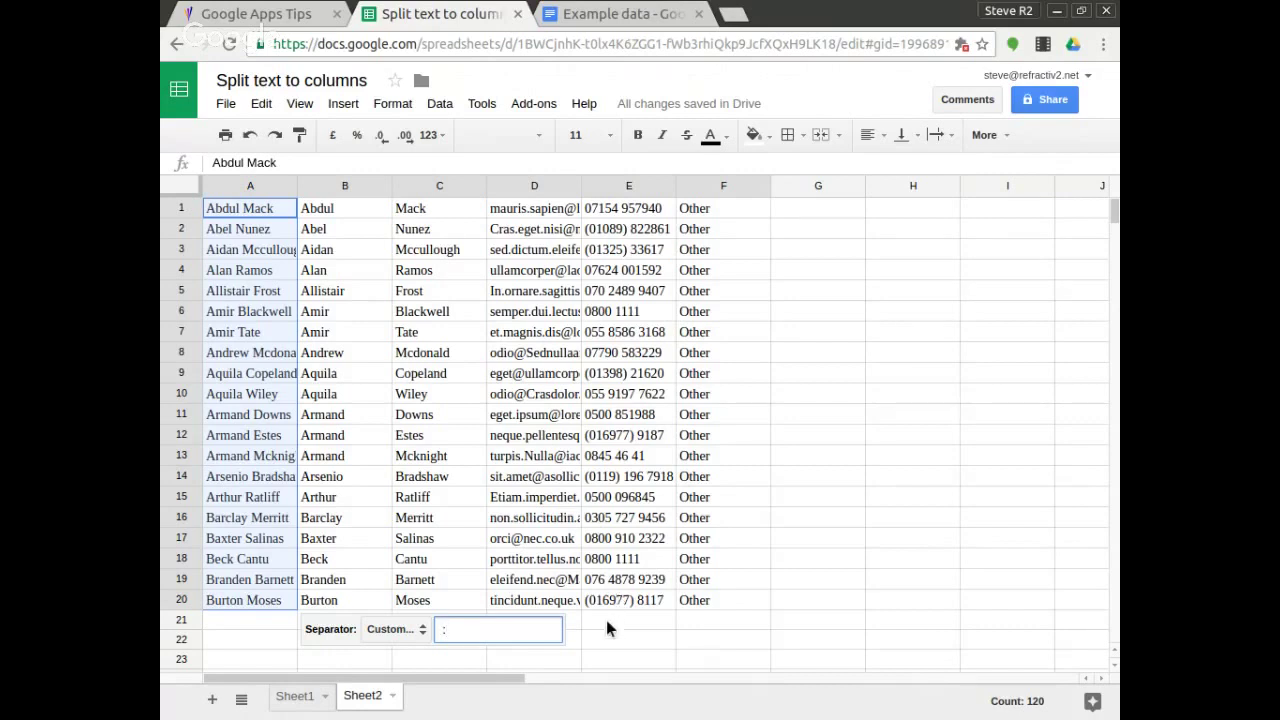
left_click(790, 640)
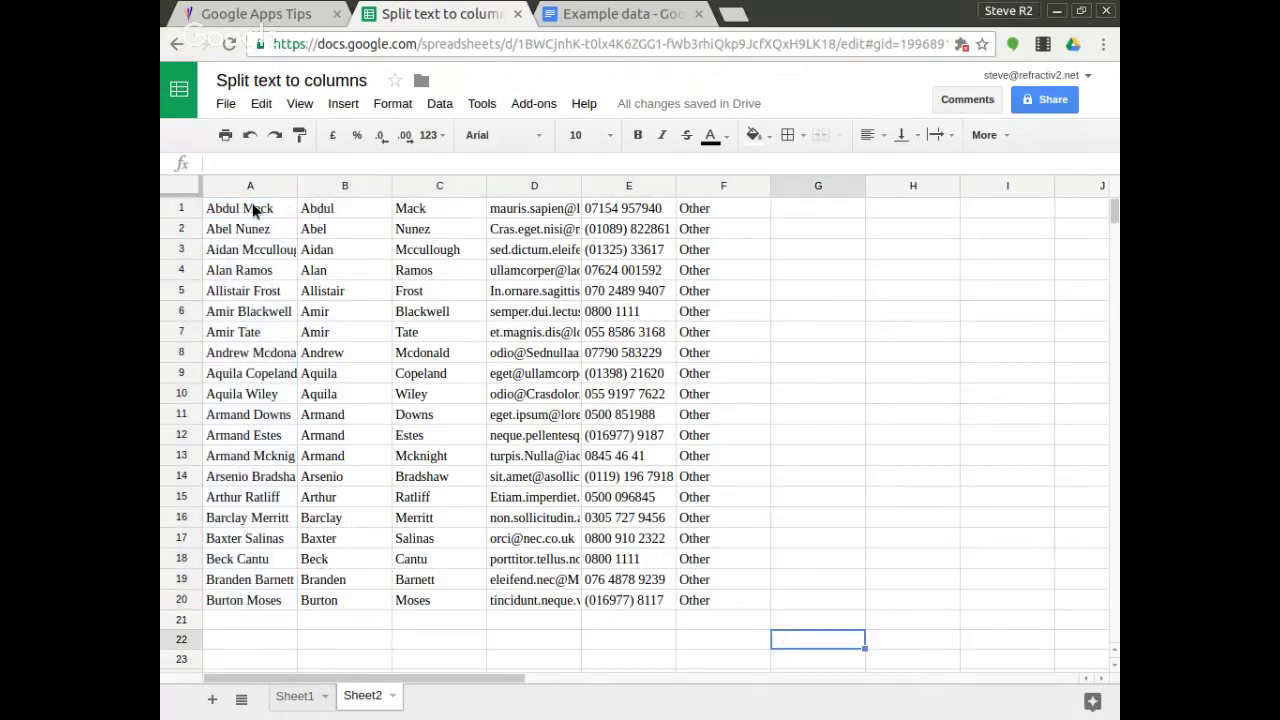
- Split the names in A1:A20 on Space into first names in A and surnames in B
left_click_drag(265, 212, 293, 609)
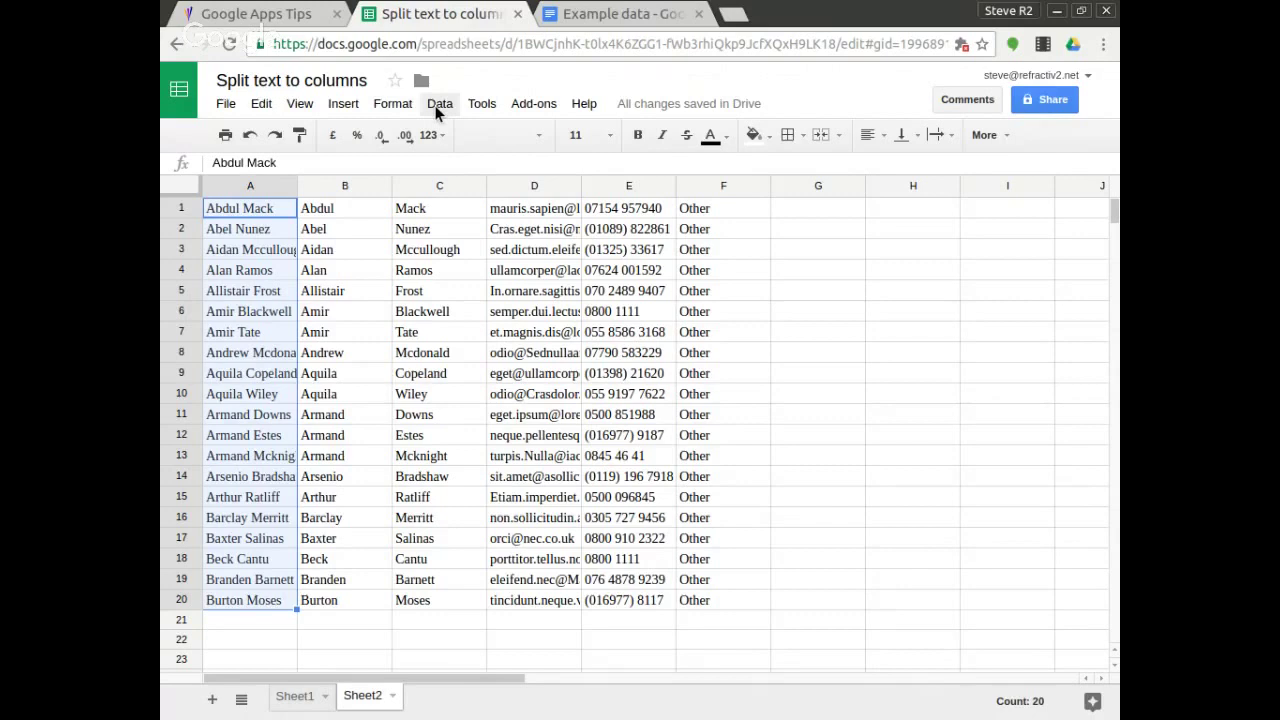
left_click(437, 108)
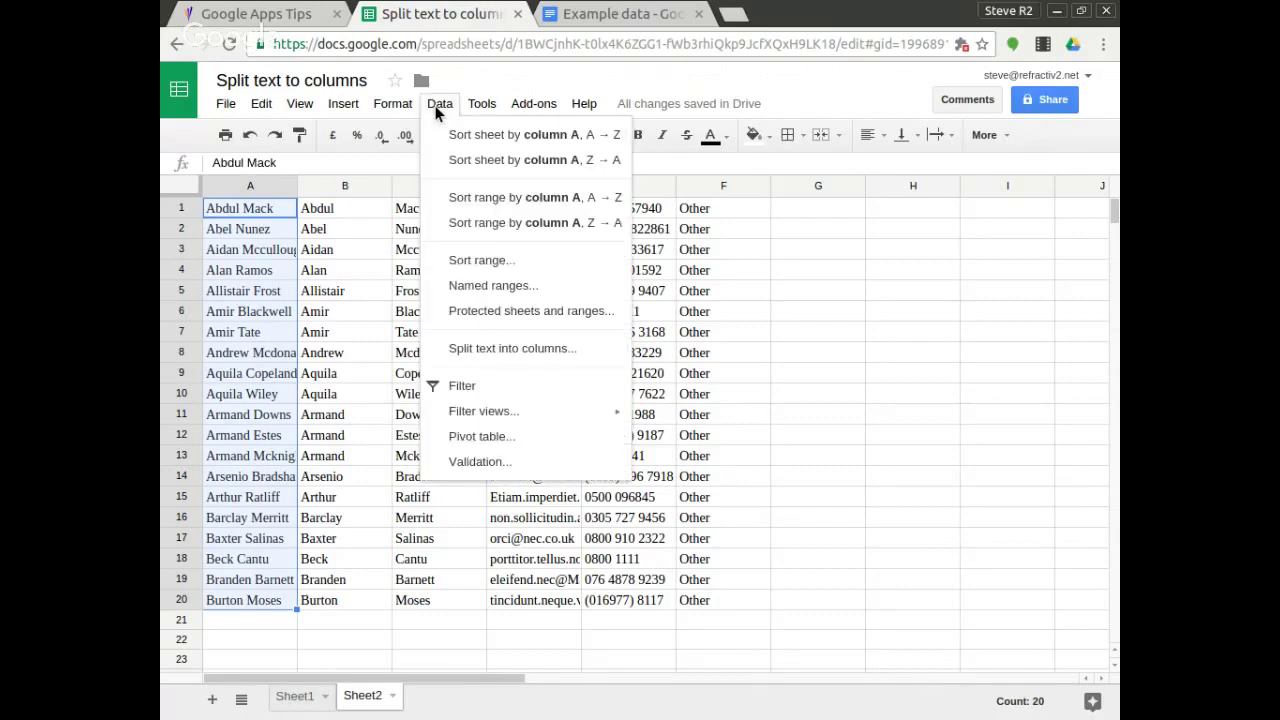
left_click(501, 360)
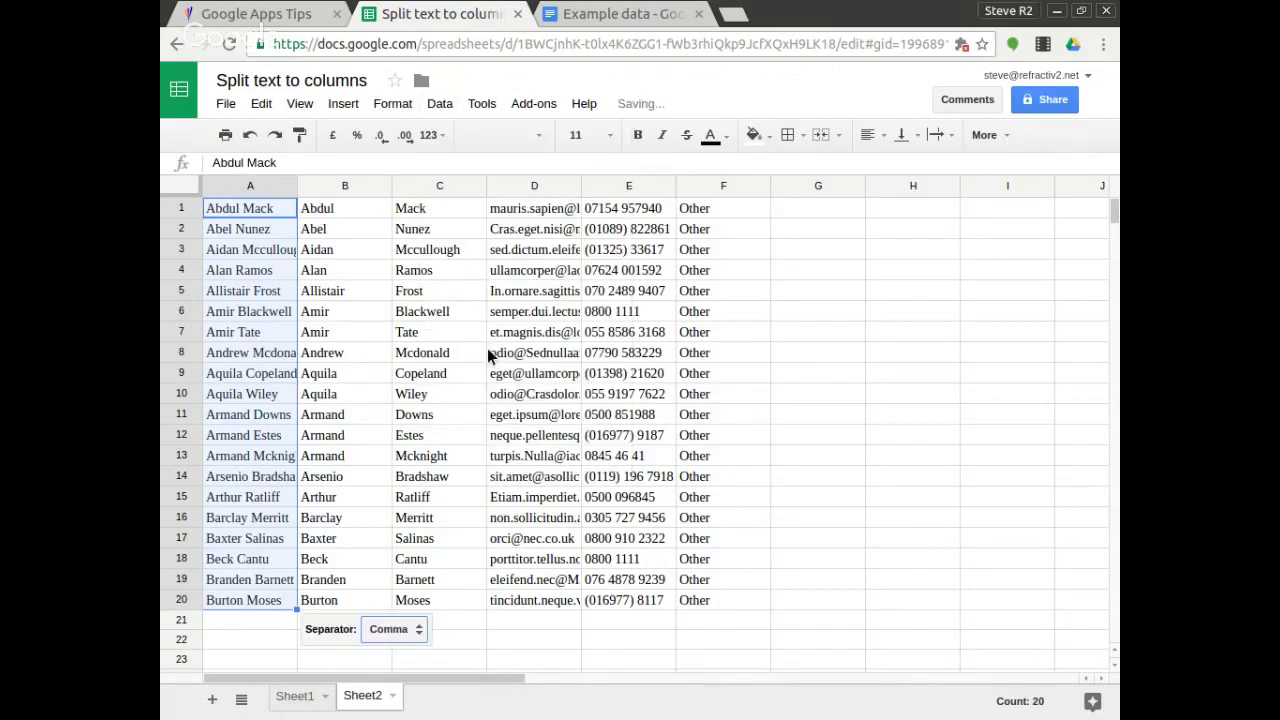
left_click(405, 630)
left_click(436, 666)
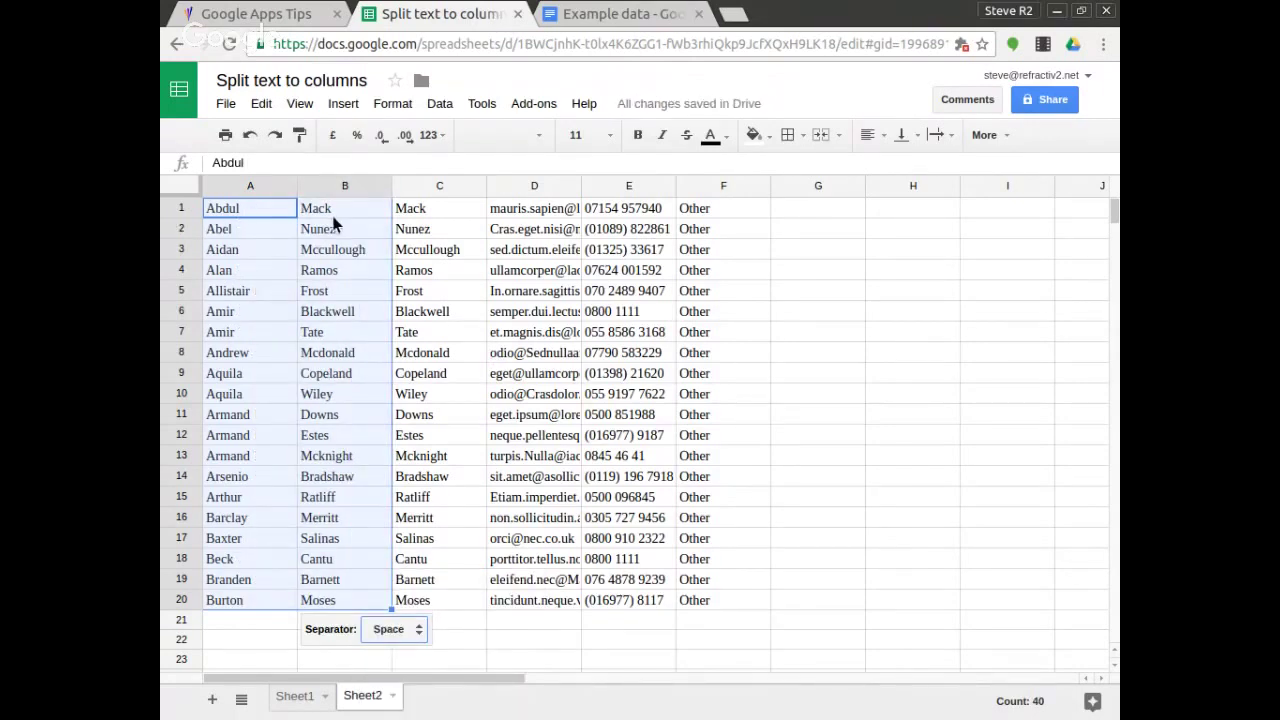
left_click(286, 641)
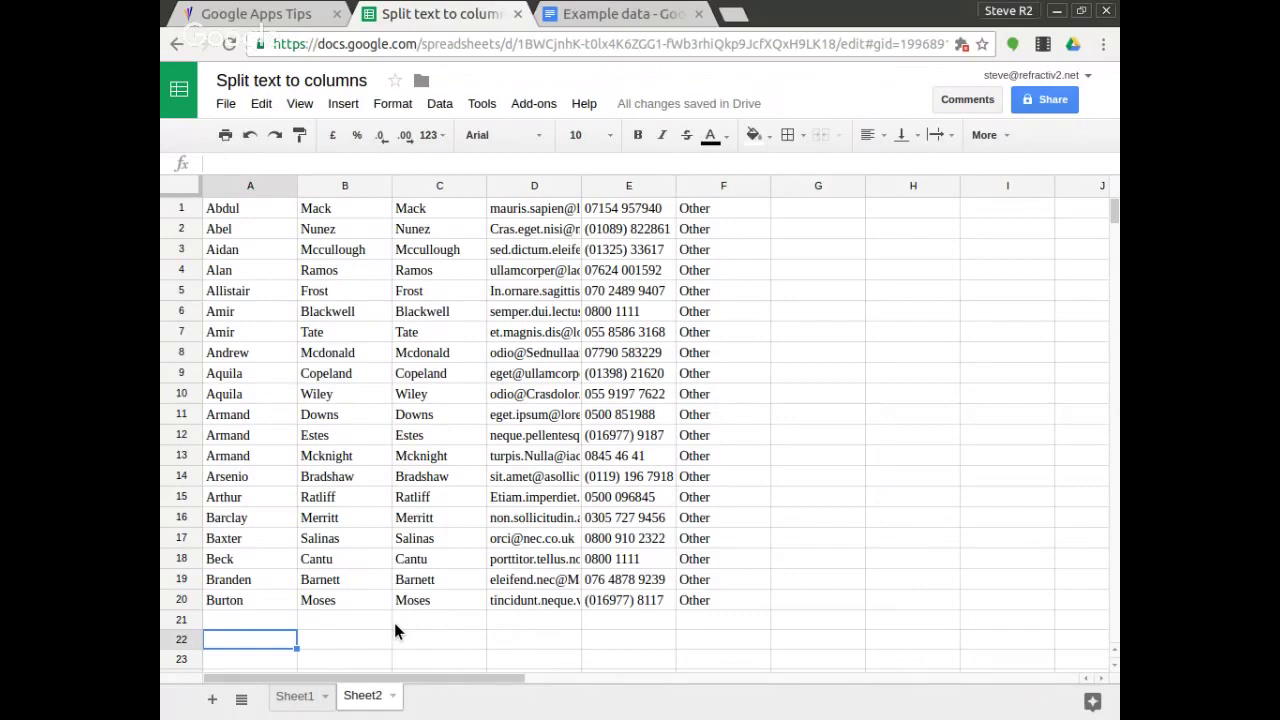
- Bring back the gappstips.com homepage and jump to its footer with End
left_click(268, 14)
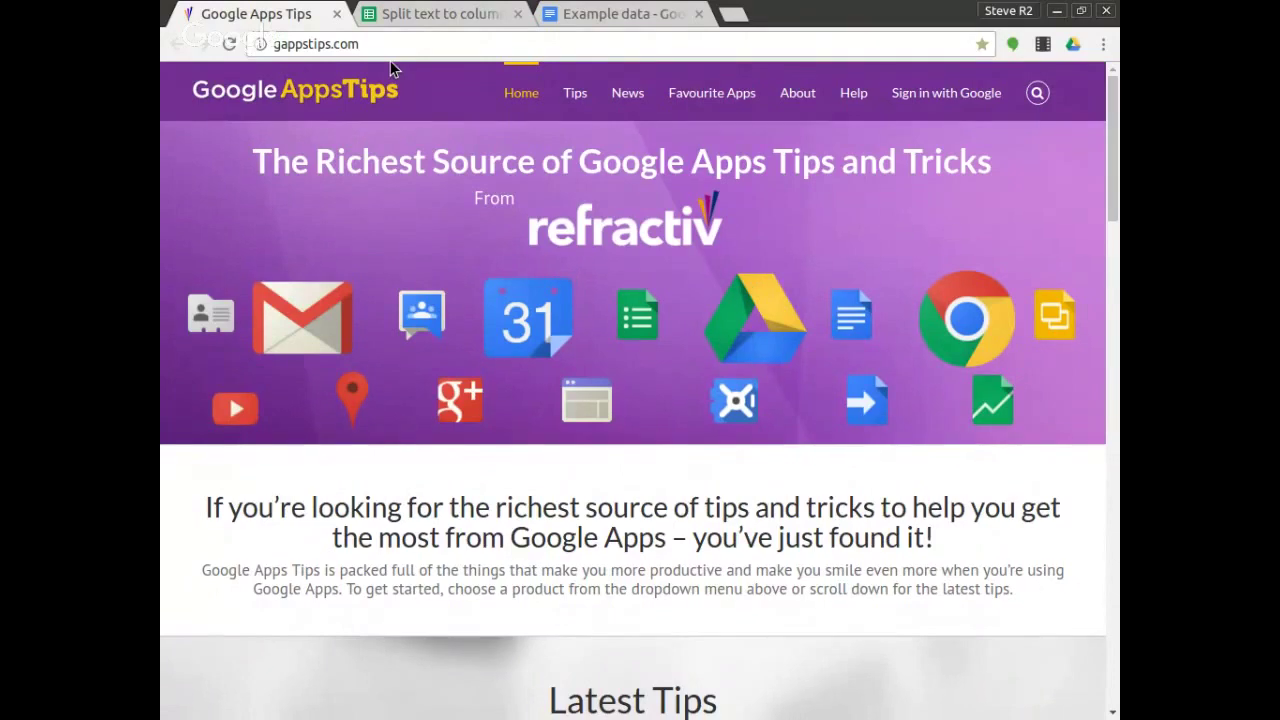
key("End")
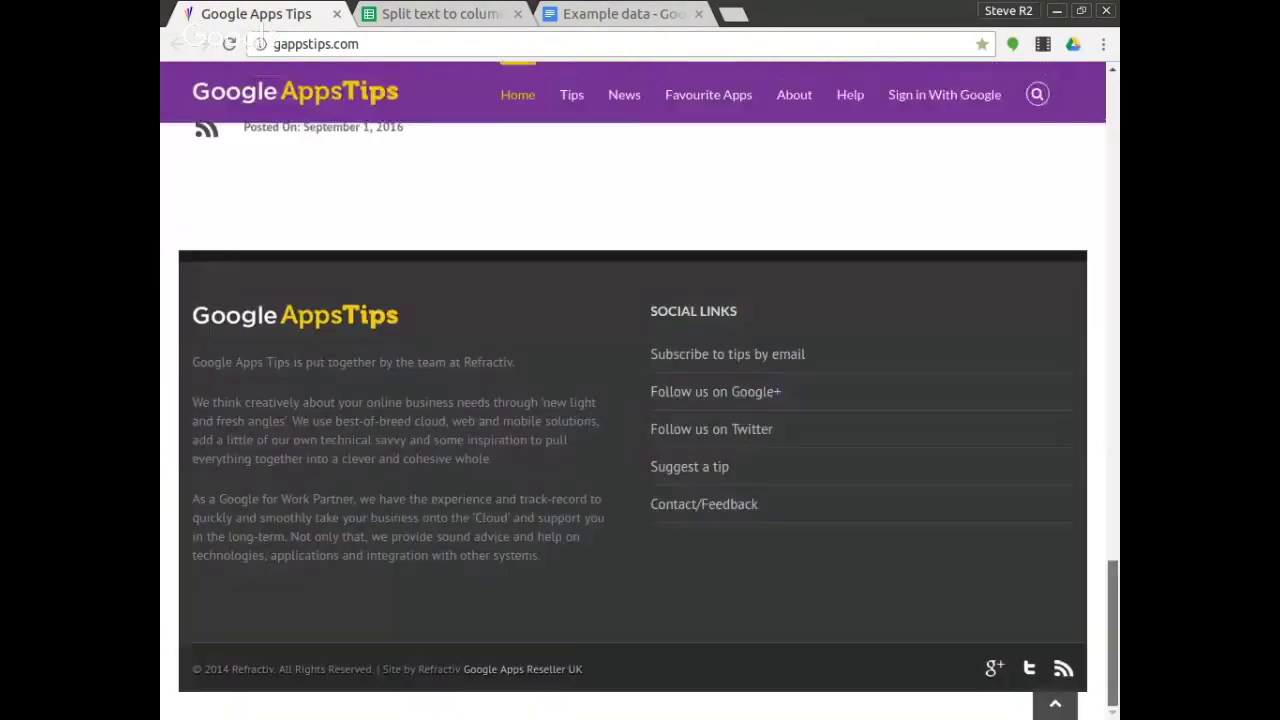